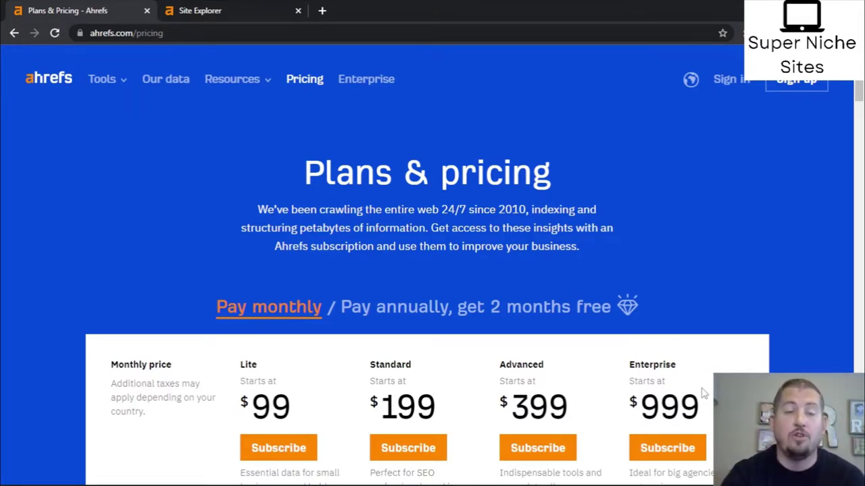
# - Switch to the Site Explorer page and place the cursor in its empty Domain or URL field
pyautogui.click(245, 6)
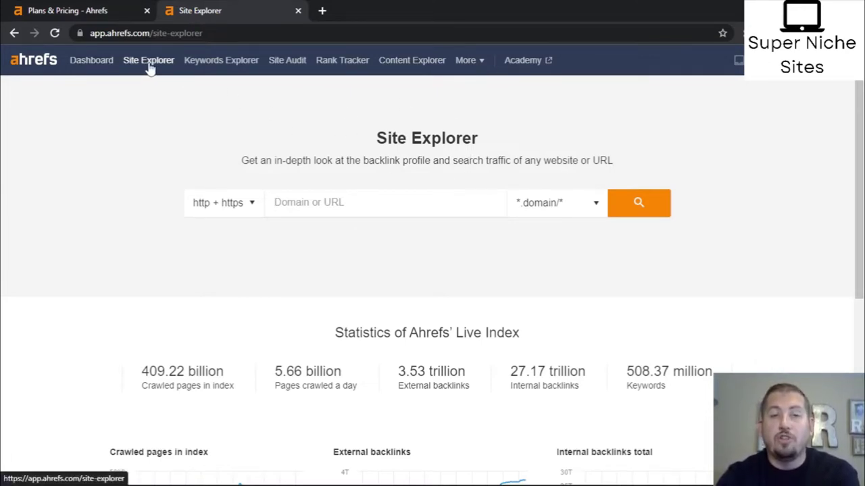
pyautogui.click(328, 199)
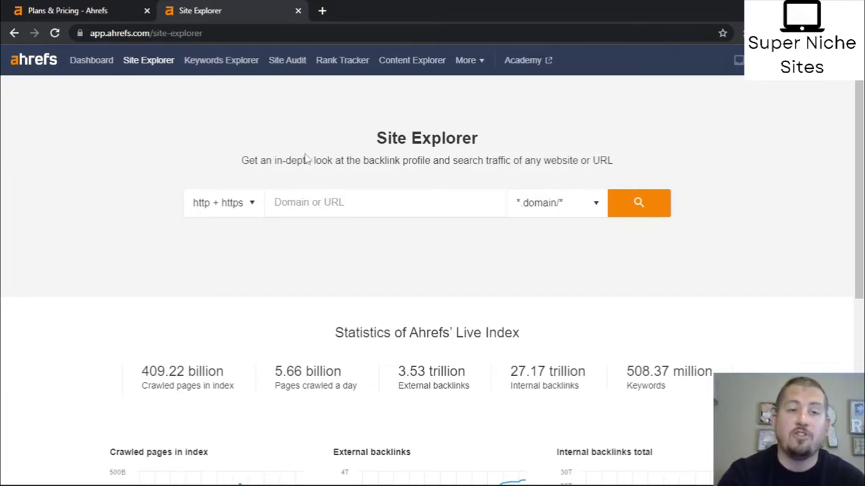
# - Look up weddingsbuzz.com and scroll down to its organic traffic Performance chart
pyautogui.write('we')
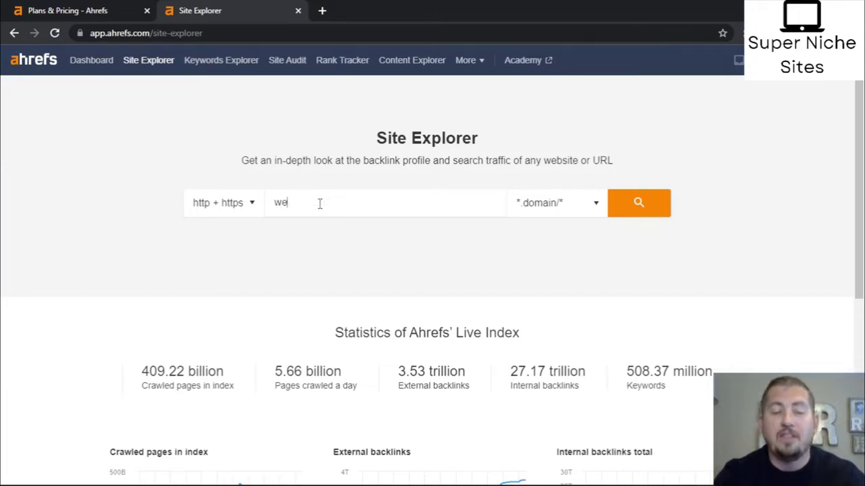
pyautogui.write('ddings')
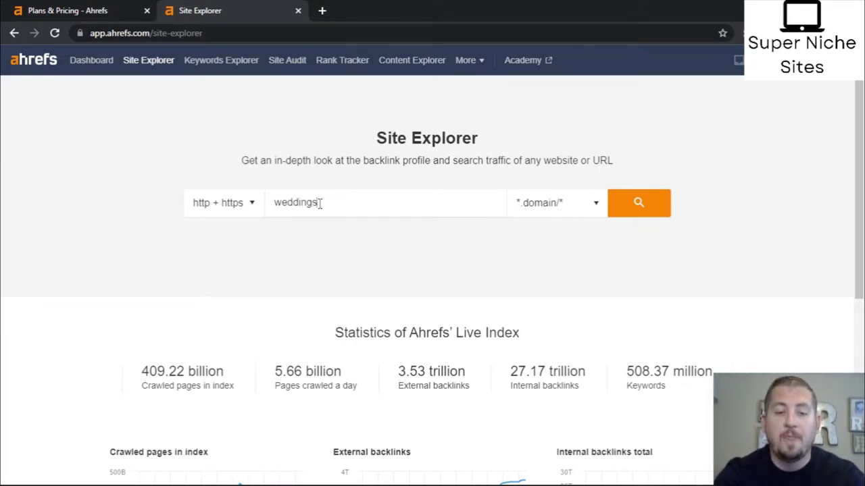
pyautogui.write('buzz.co')
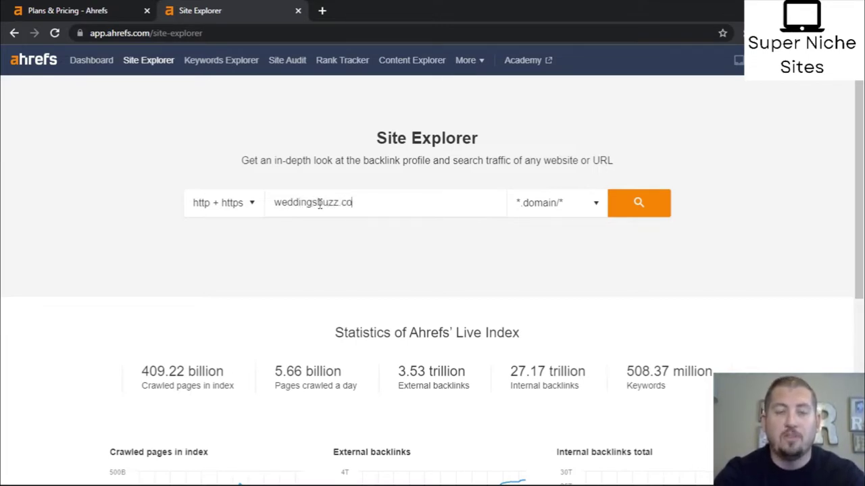
pyautogui.write('m')
pyautogui.click(645, 202)
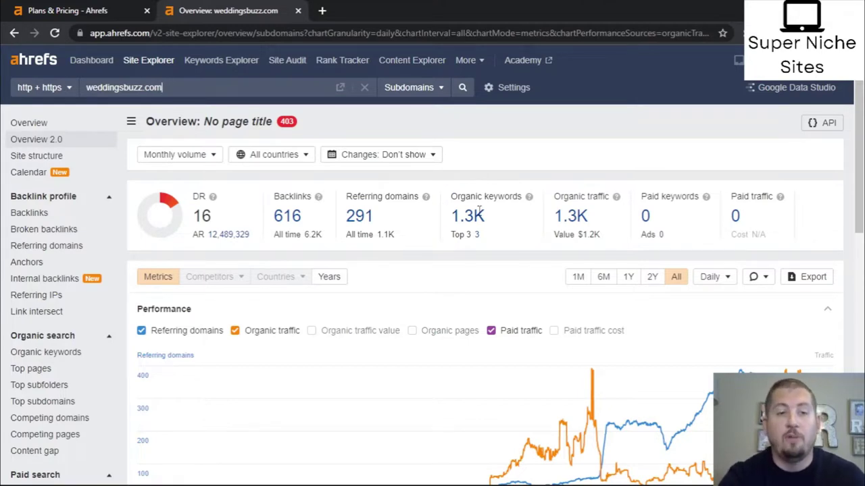
pyautogui.scroll(-1, 556, 399)
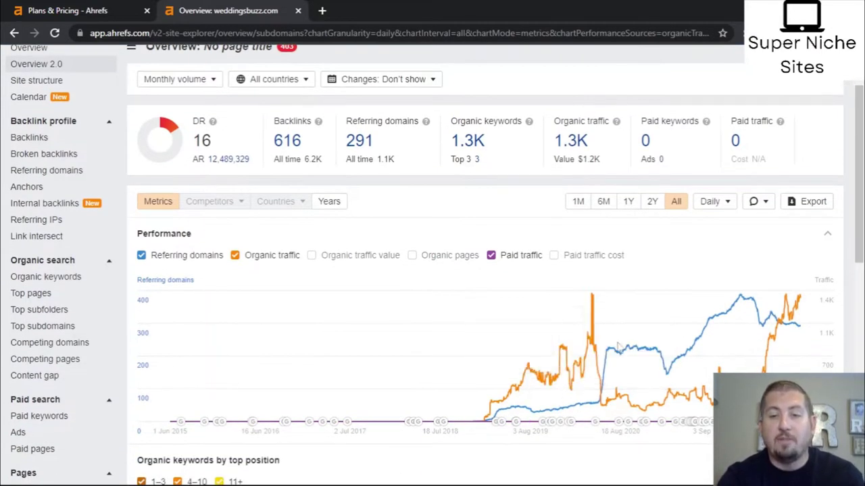
pyautogui.scroll(-1, 735, 333)
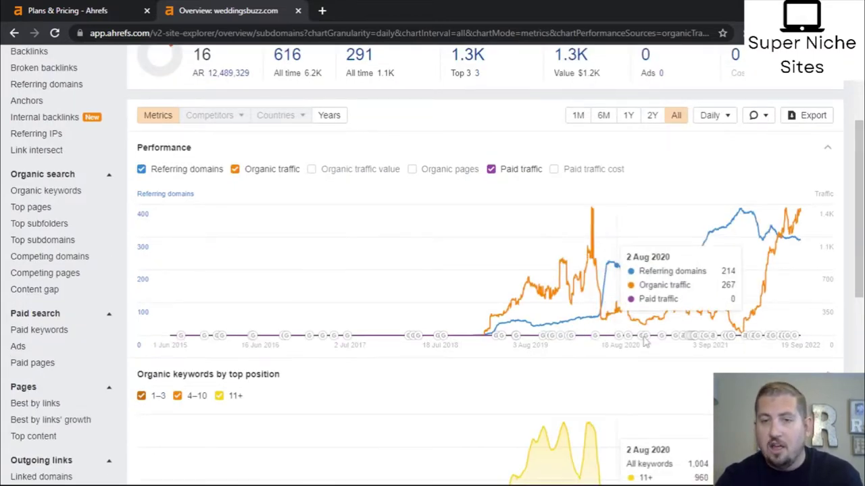
pyautogui.moveTo(774, 354)
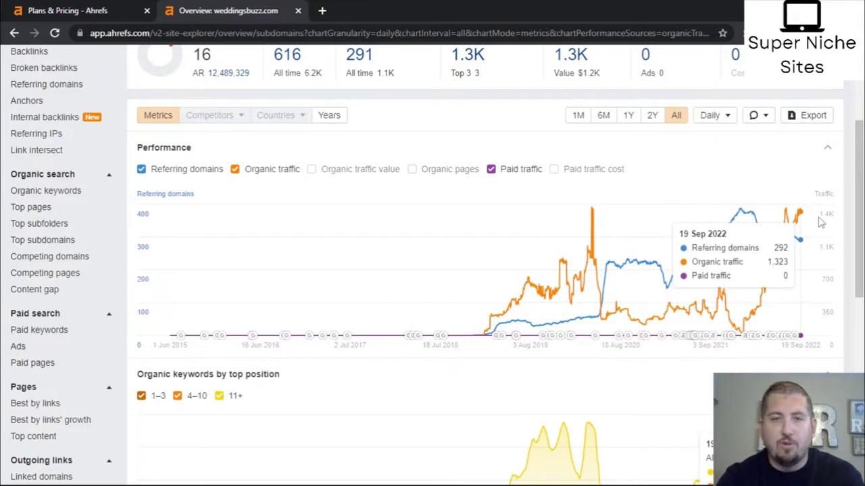
# - Set the Performance chart to the 1M range and return to the DR 16 overview metrics
pyautogui.click(578, 117)
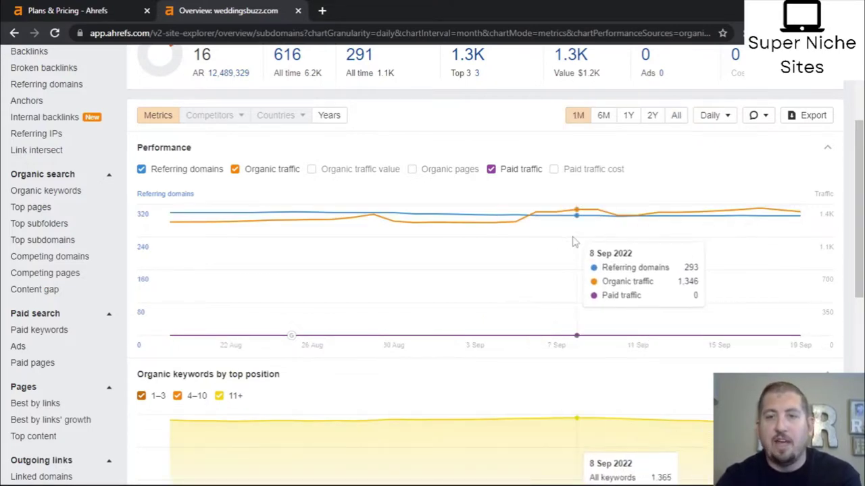
pyautogui.scroll(1, 668, 223)
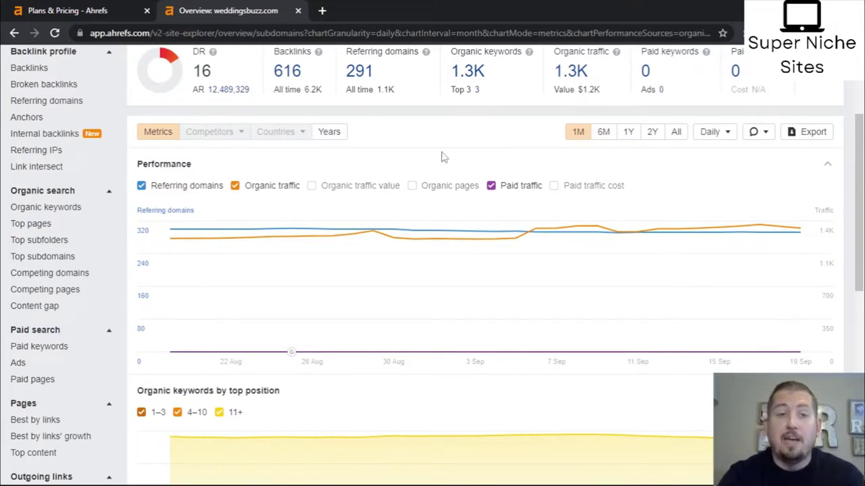
pyautogui.scroll(-3, 369, 154)
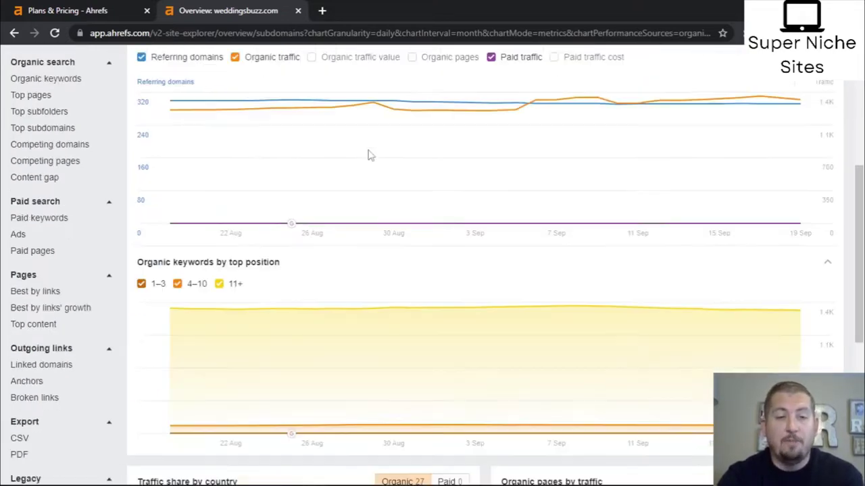
pyautogui.scroll(2, 370, 155)
pyautogui.scroll(1, 370, 155)
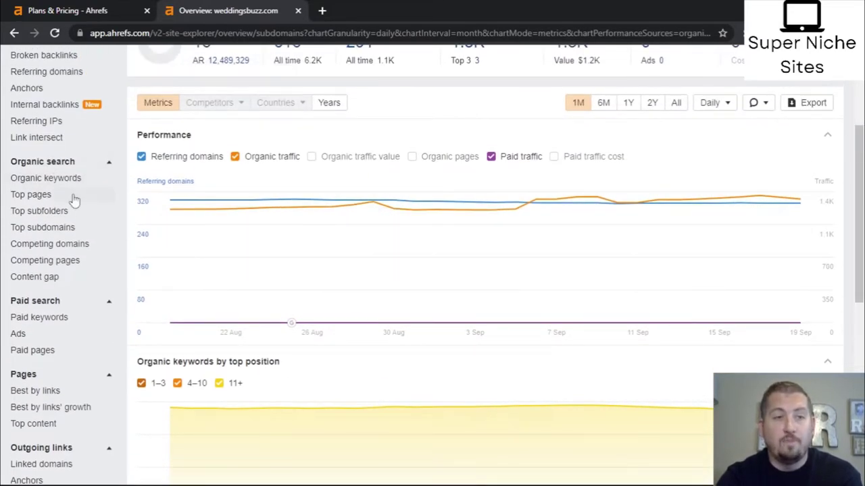
pyautogui.scroll(3, 71, 199)
pyautogui.scroll(-2, 71, 206)
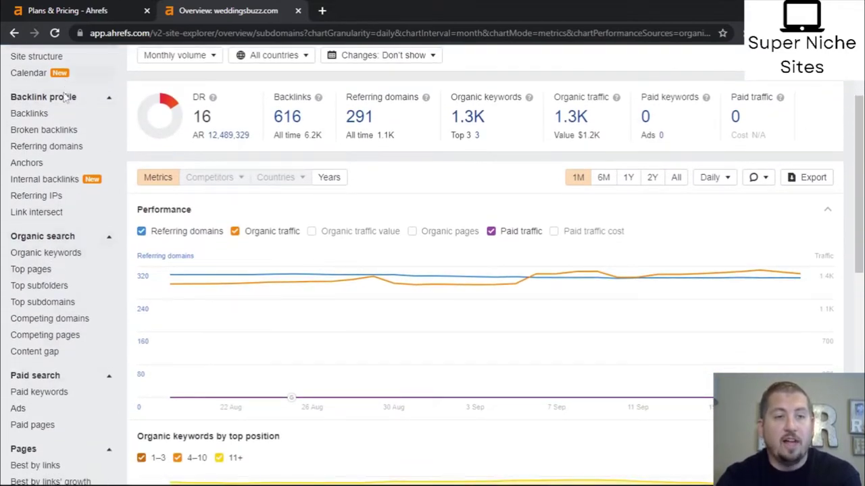
# - Open the weddingsbuzz.com Organic keywords report and view the snapshot dates without changing them
pyautogui.click(58, 255)
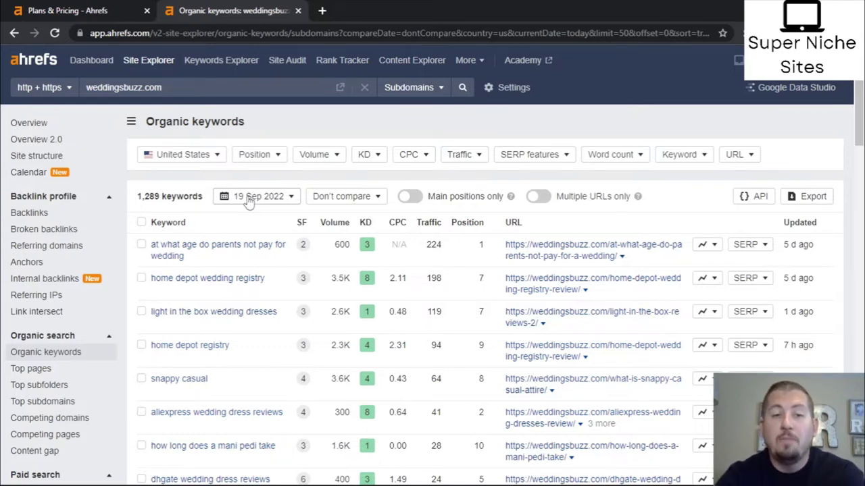
pyautogui.click(249, 203)
pyautogui.scroll(-1, 279, 353)
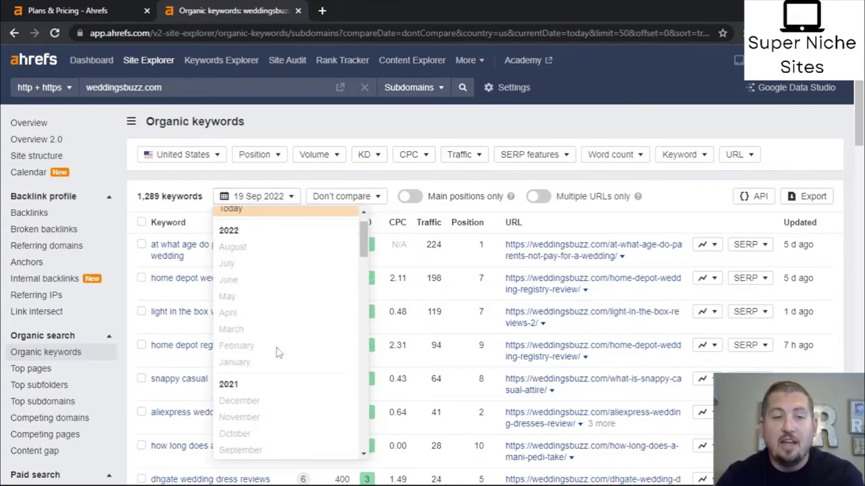
pyautogui.scroll(-2, 274, 363)
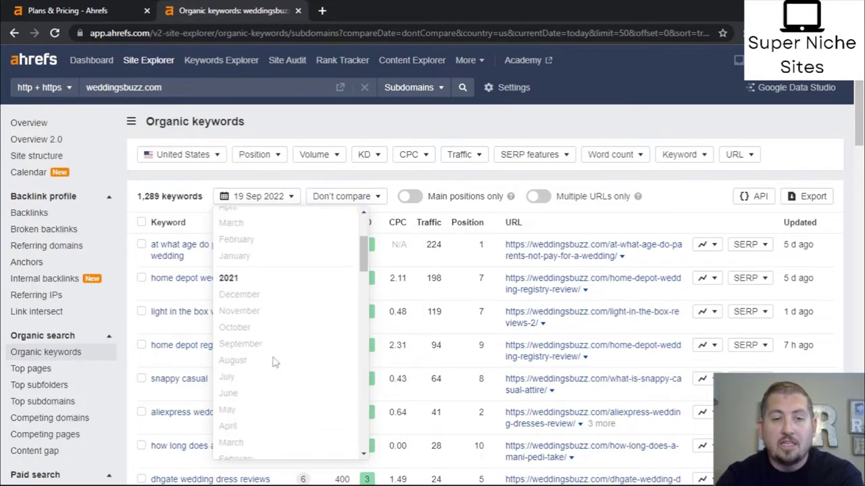
pyautogui.scroll(-1, 274, 363)
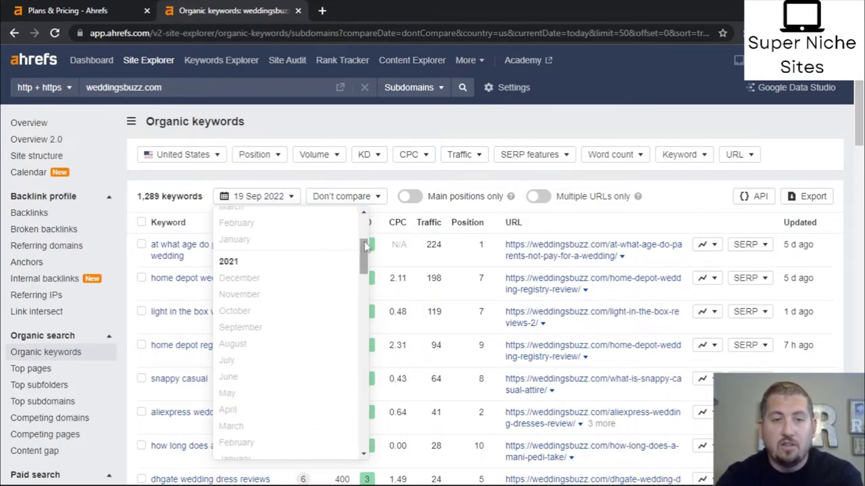
pyautogui.scroll(3, 290, 247)
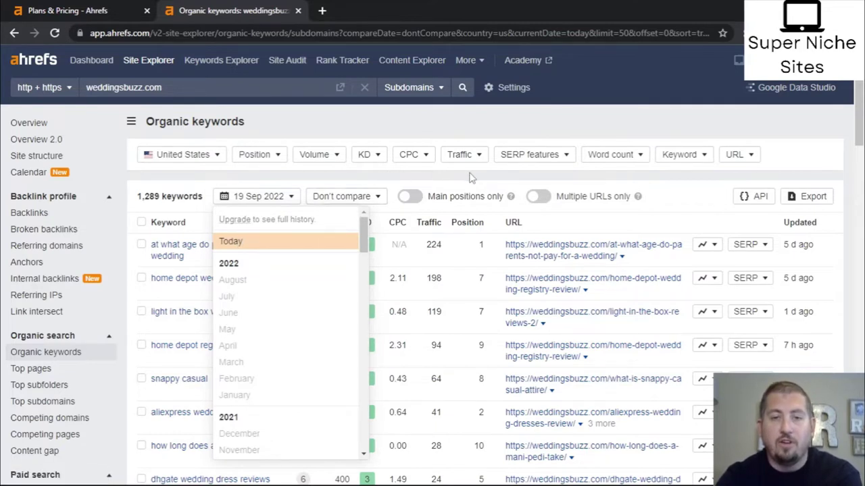
pyautogui.click(526, 122)
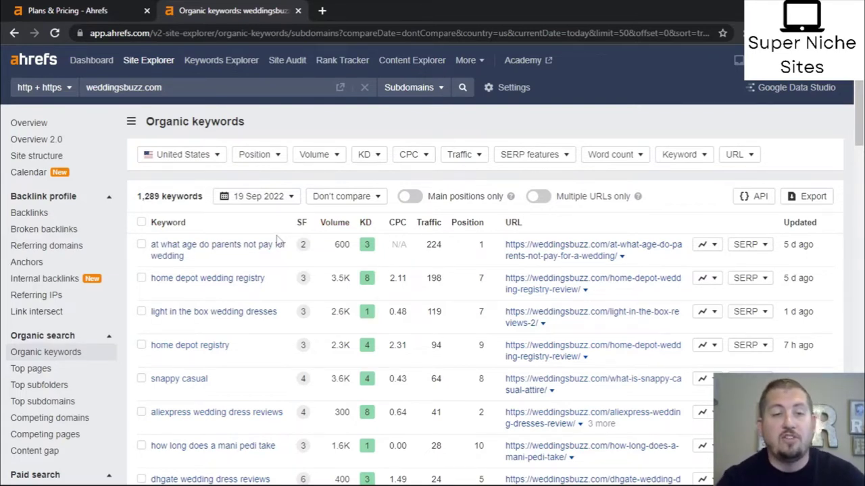
# - Filter the keywords to positions up to 30
pyautogui.click(263, 158)
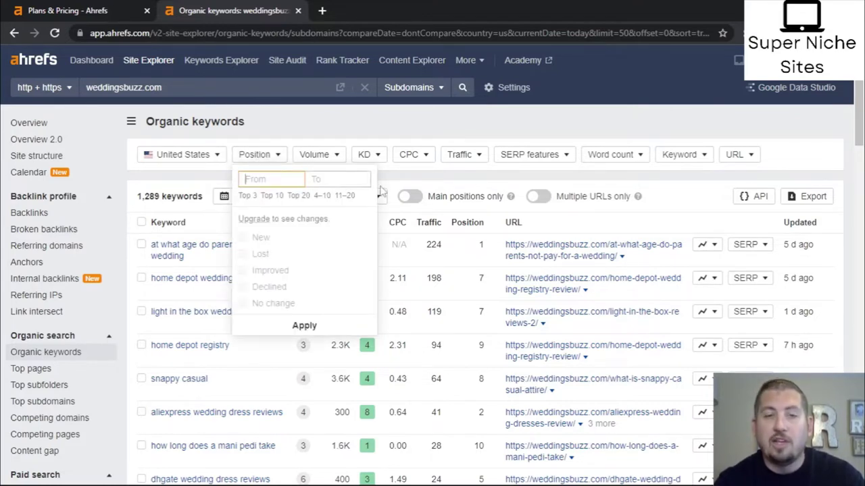
pyautogui.click(338, 179)
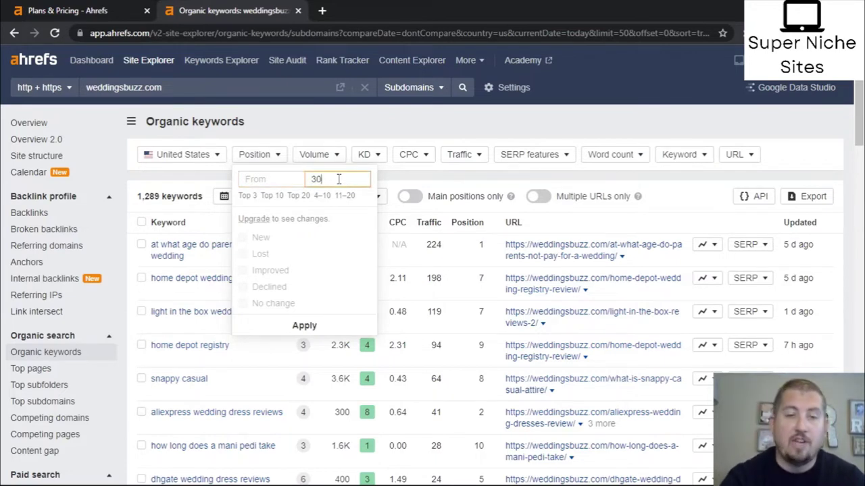
pyautogui.click(304, 327)
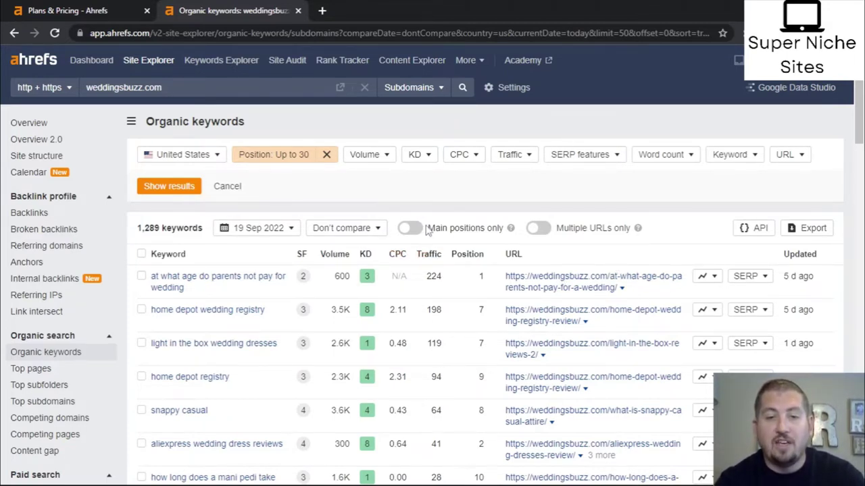
pyautogui.scroll(-1, 578, 305)
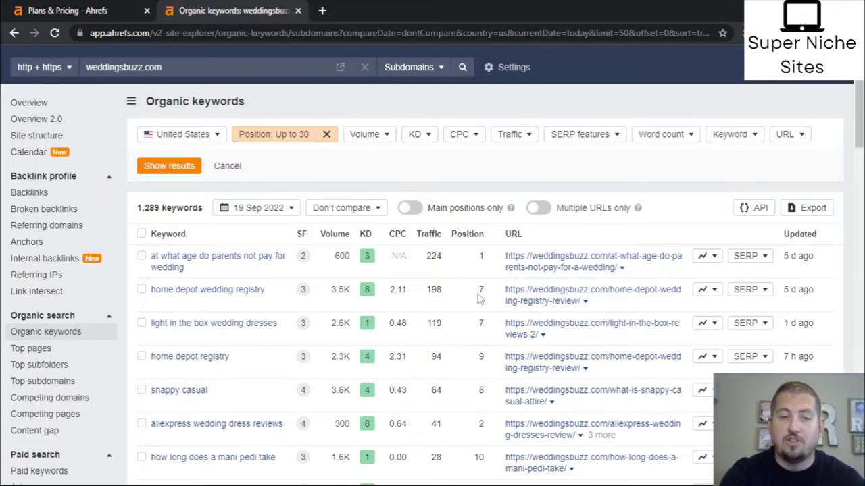
pyautogui.scroll(1, 477, 298)
# - Change the position filter to the 10–40 range
pyautogui.click(281, 155)
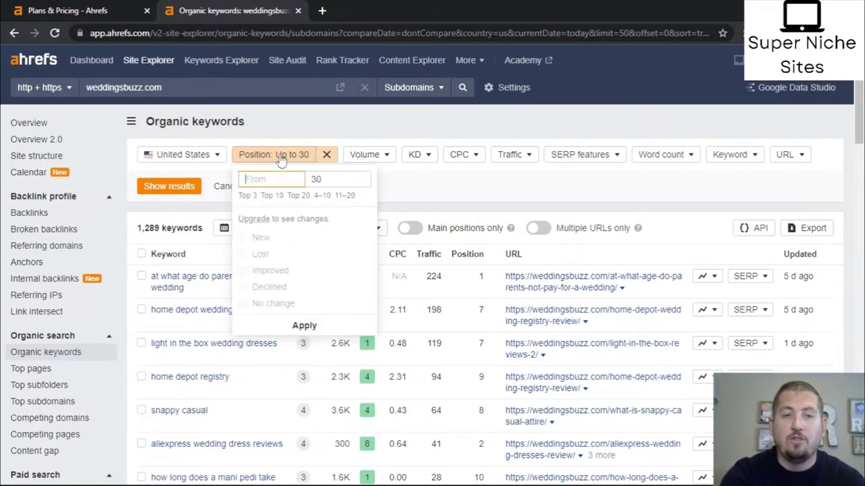
pyautogui.write('10')
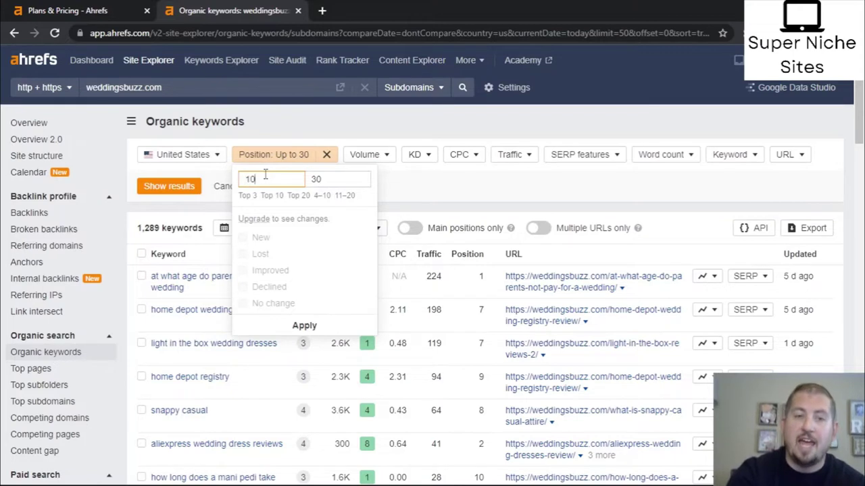
pyautogui.click(322, 180)
pyautogui.click(332, 181)
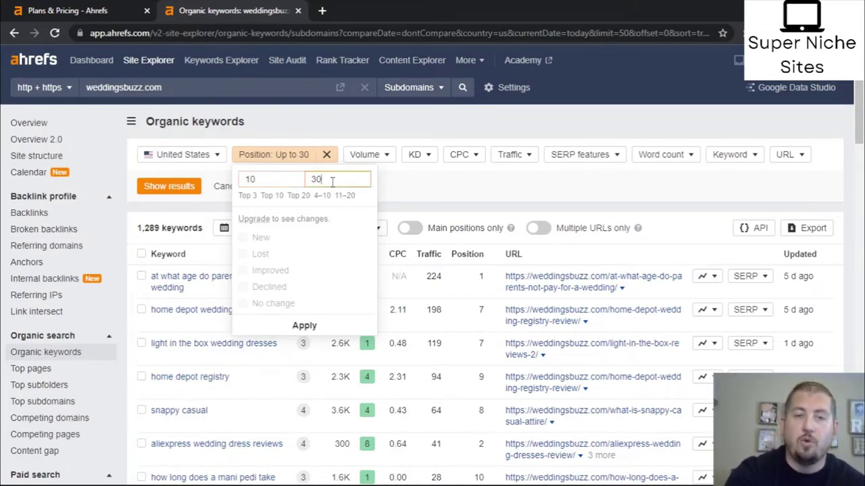
pyautogui.write('40')
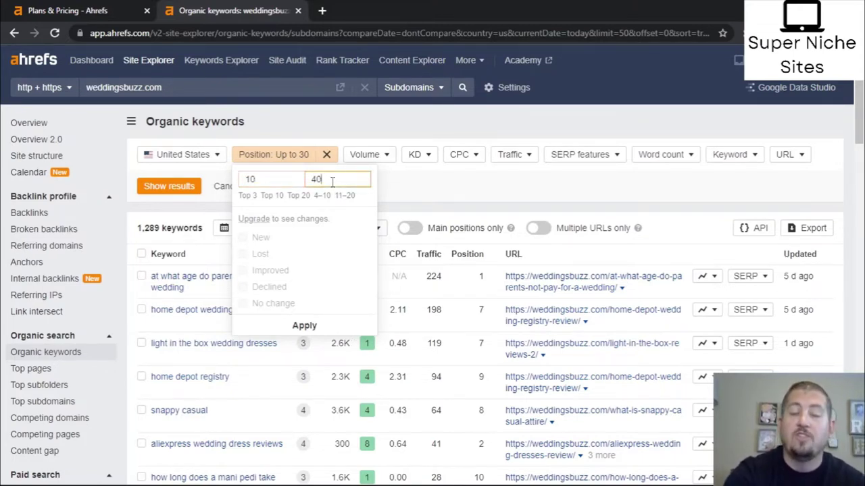
pyautogui.click(303, 328)
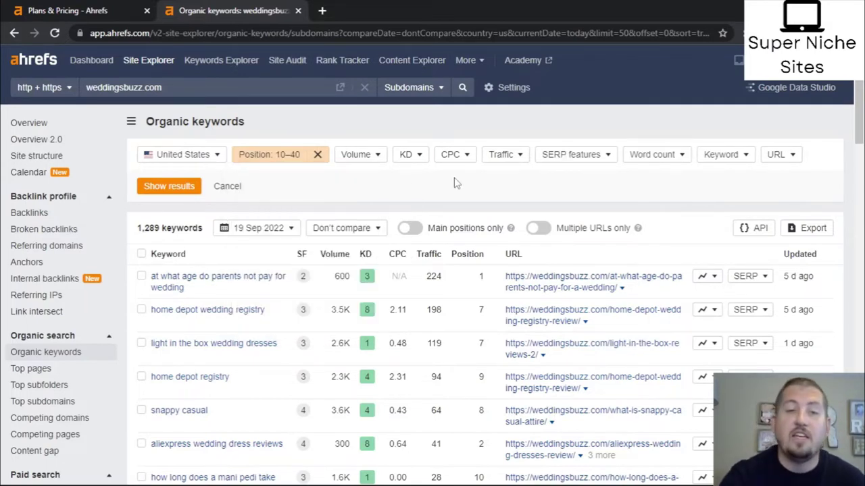
pyautogui.click(154, 187)
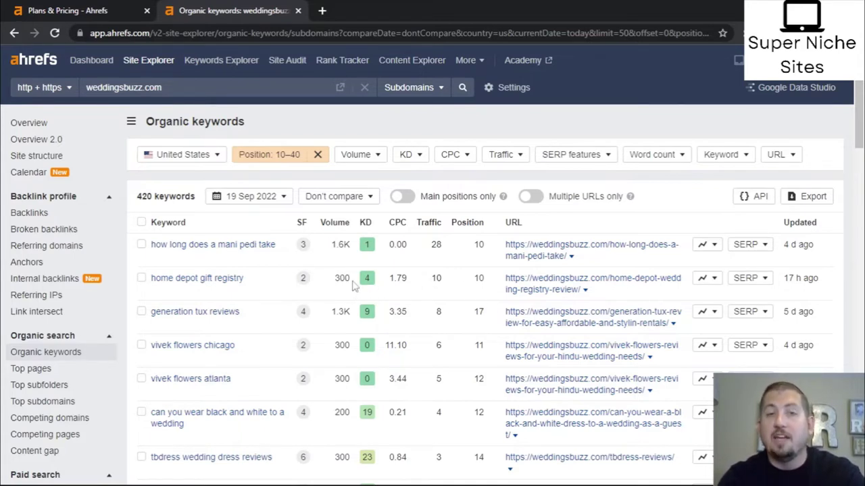
pyautogui.scroll(-1, 354, 284)
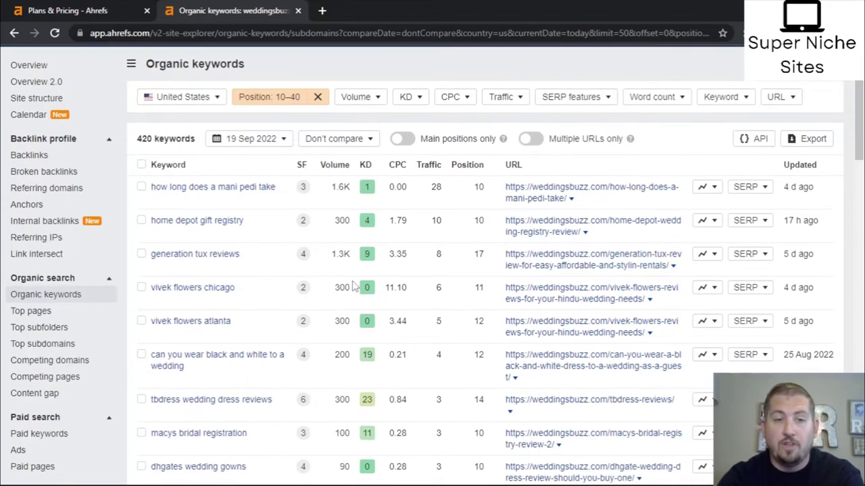
pyautogui.moveTo(306, 250)
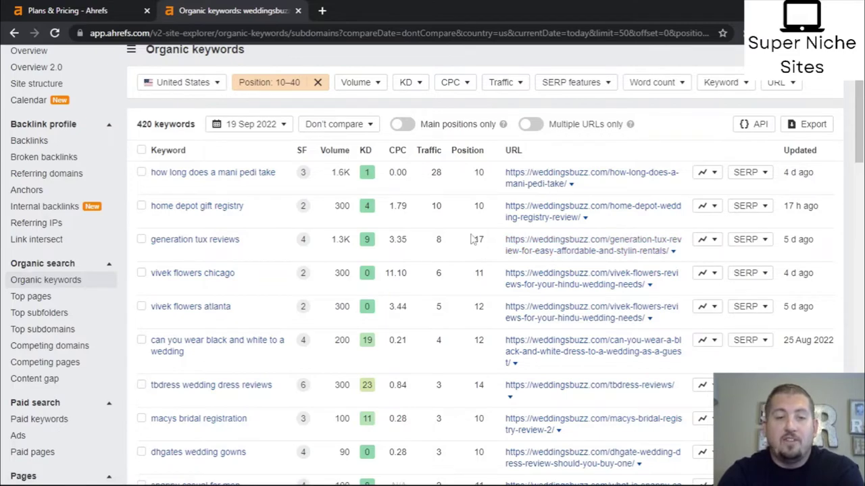
pyautogui.scroll(-1, 260, 299)
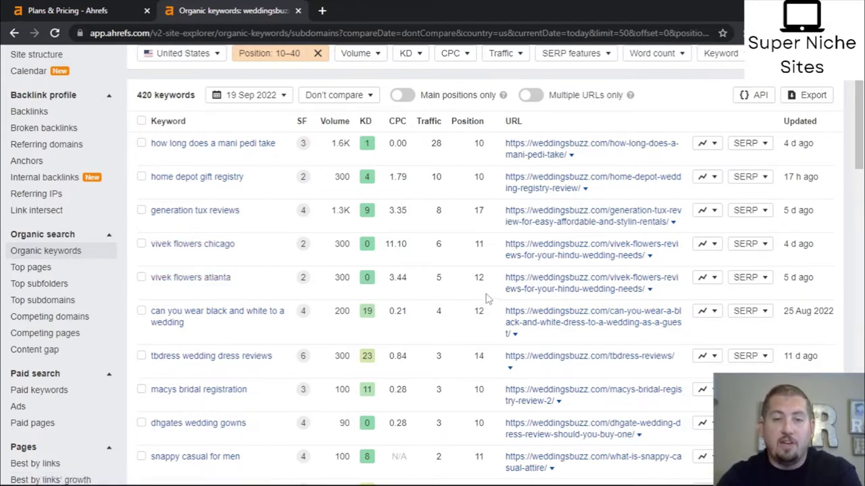
pyautogui.scroll(-2, 480, 266)
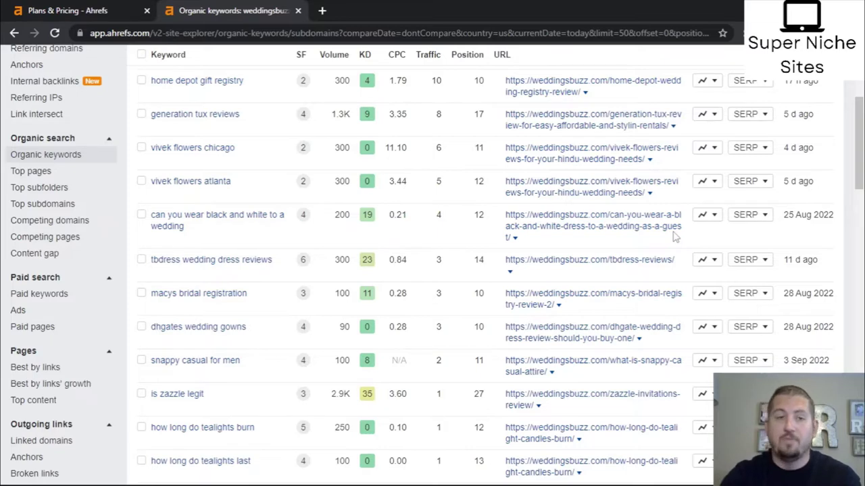
pyautogui.scroll(-1, 378, 291)
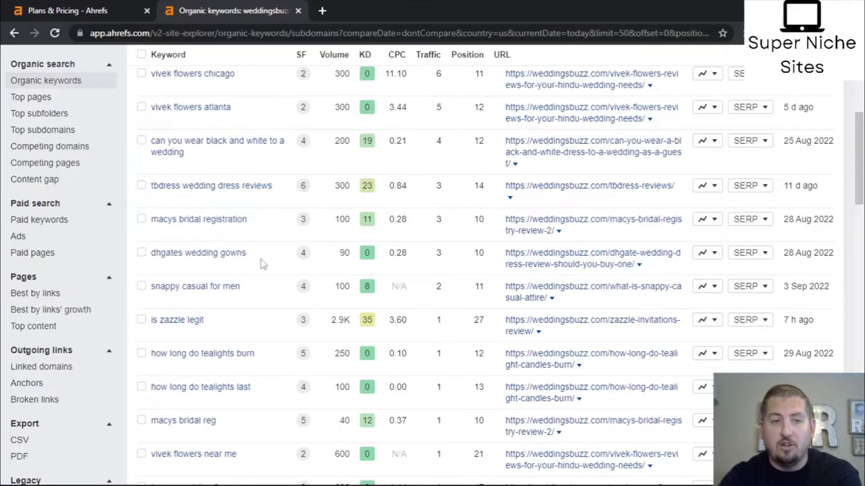
pyautogui.scroll(-1, 261, 261)
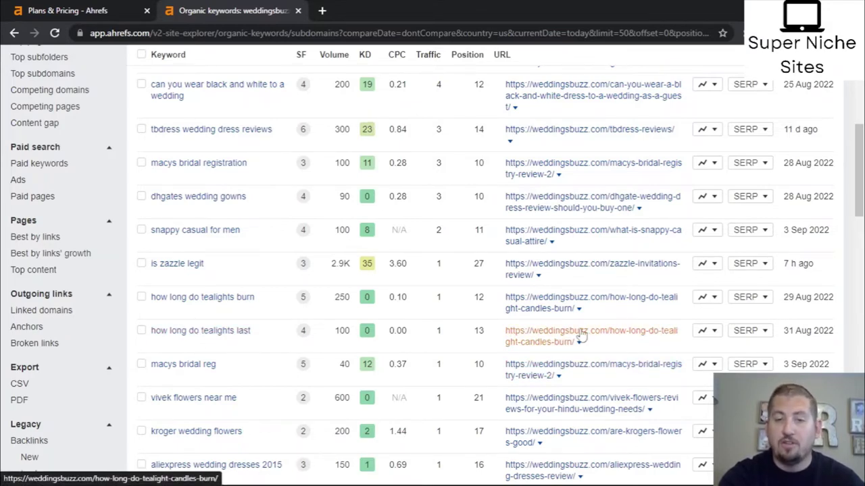
pyautogui.scroll(-3, 581, 336)
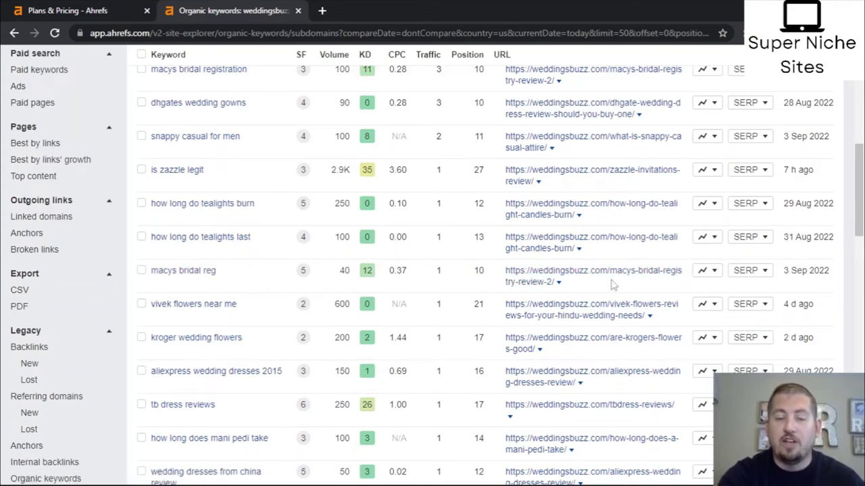
pyautogui.scroll(-3, 602, 286)
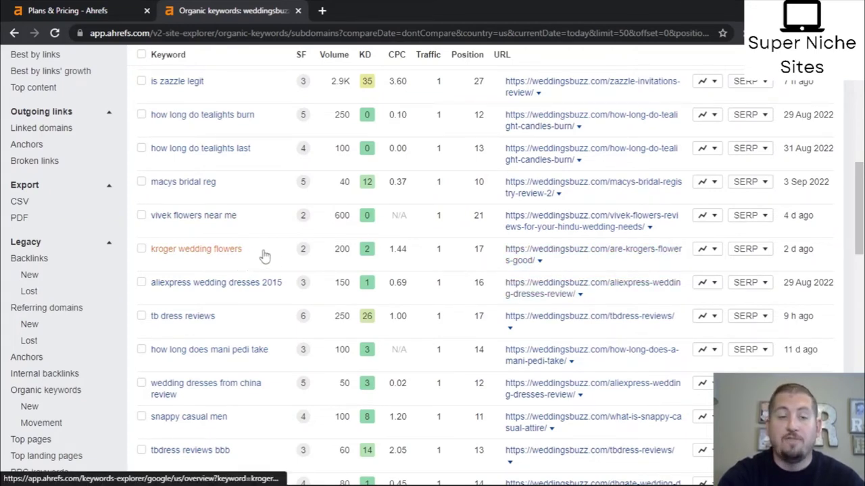
# - Open the kroger wedding flowers ranking page in a new tab, then return to Ahrefs
pyautogui.click(575, 253)
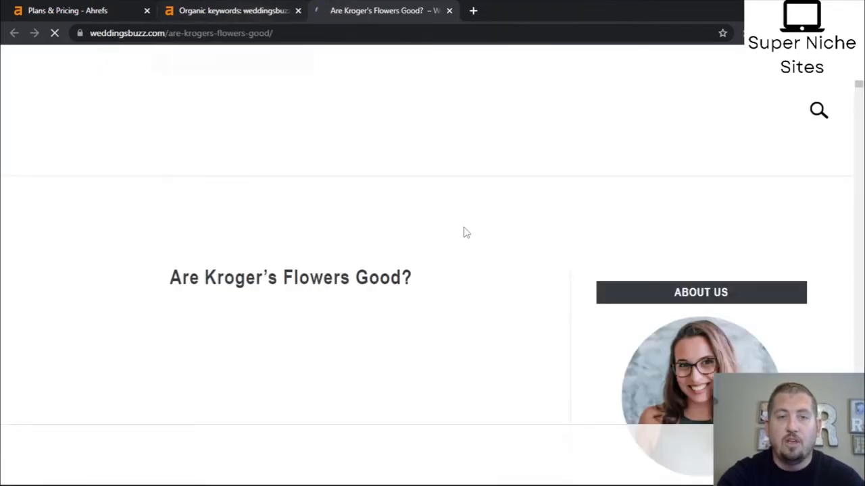
pyautogui.scroll(-5, 466, 233)
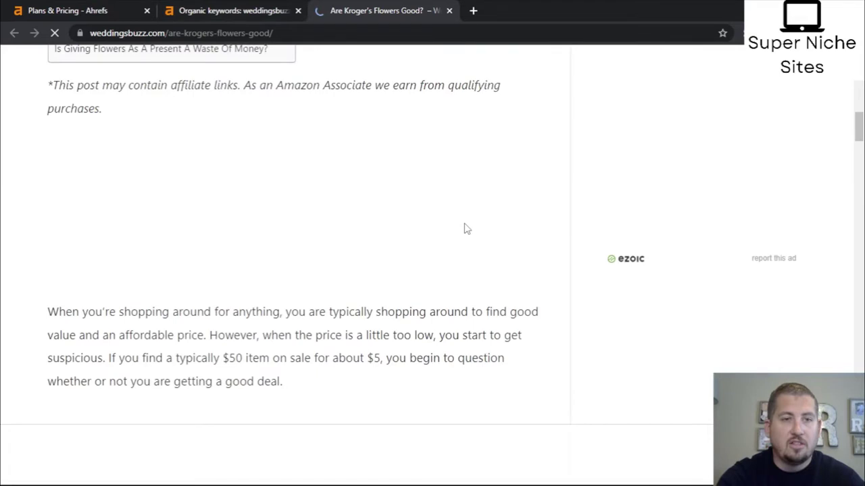
pyautogui.click(250, 10)
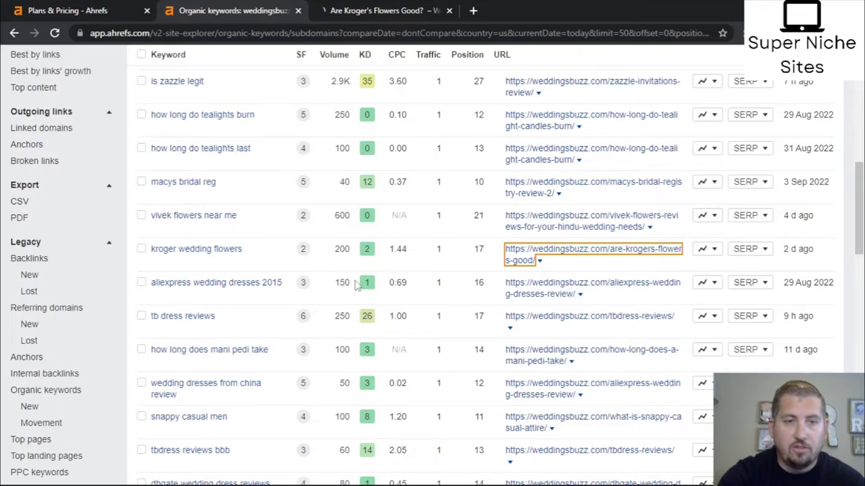
# - Switch to the 'Are Kroger's Flowers Good?' article tab
pyautogui.click(378, 10)
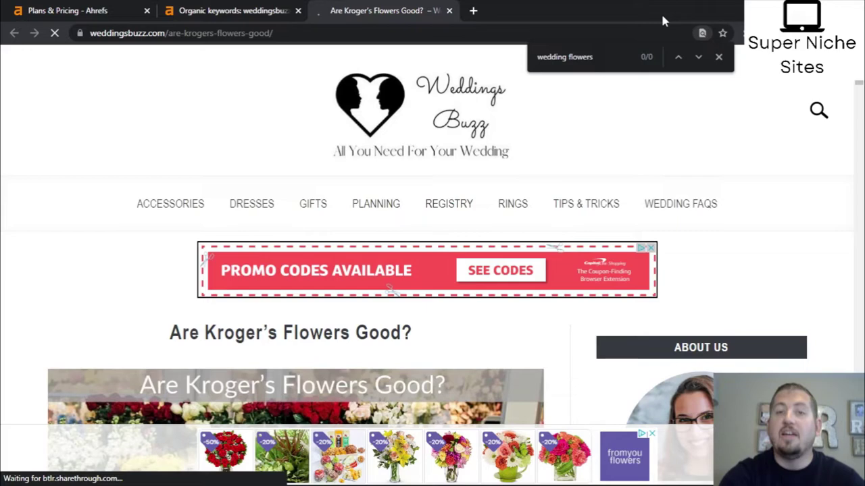
# - Return to the Ahrefs Organic keywords tab, where 'kroger wedding flowers' ranks 17th
pyautogui.click(233, 10)
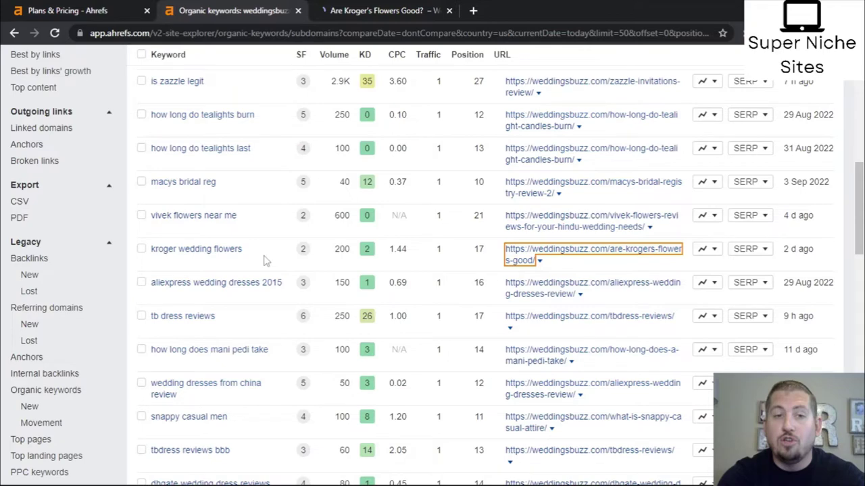
# - Scan the keyword table, then select the Kroger article's full URL in the address bar
pyautogui.scroll(-2, 263, 260)
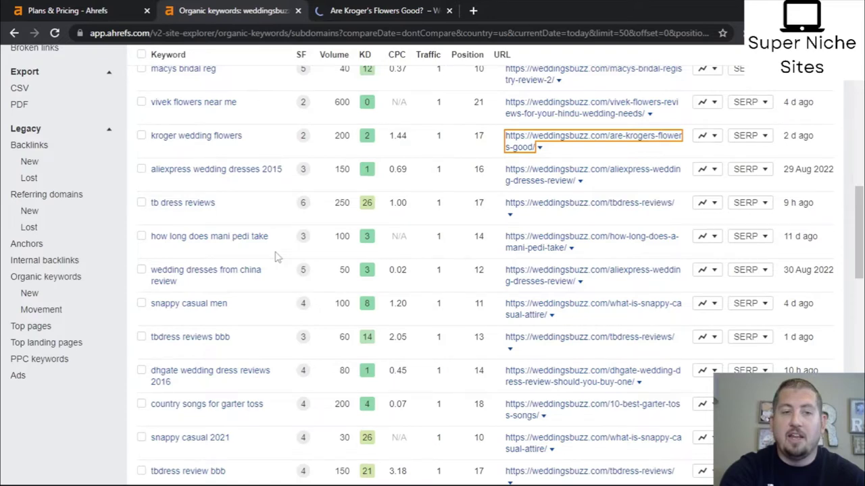
pyautogui.scroll(-1, 275, 255)
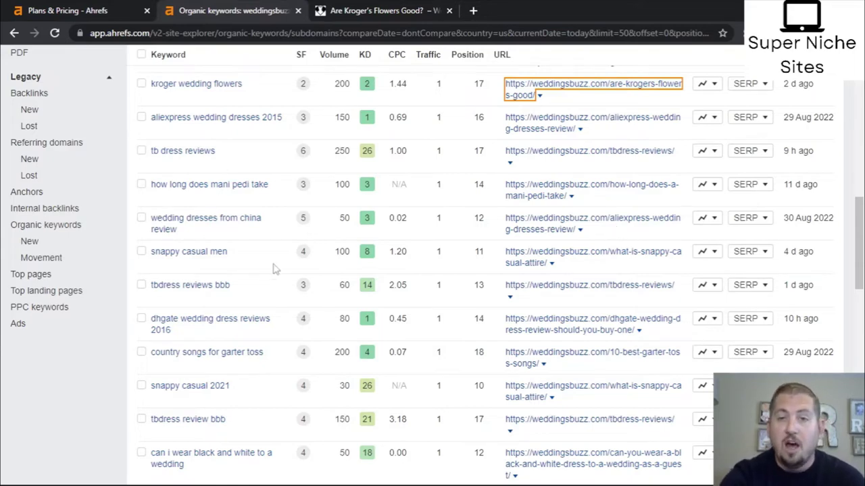
pyautogui.scroll(-2, 262, 267)
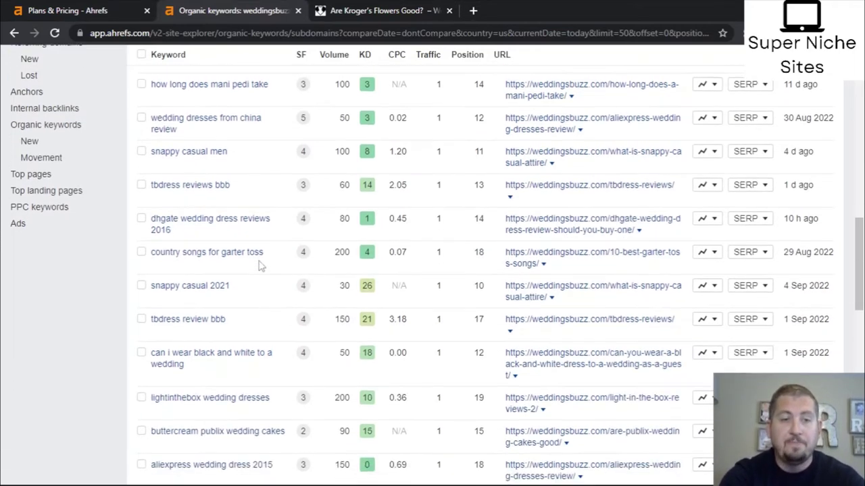
pyautogui.scroll(-2, 275, 238)
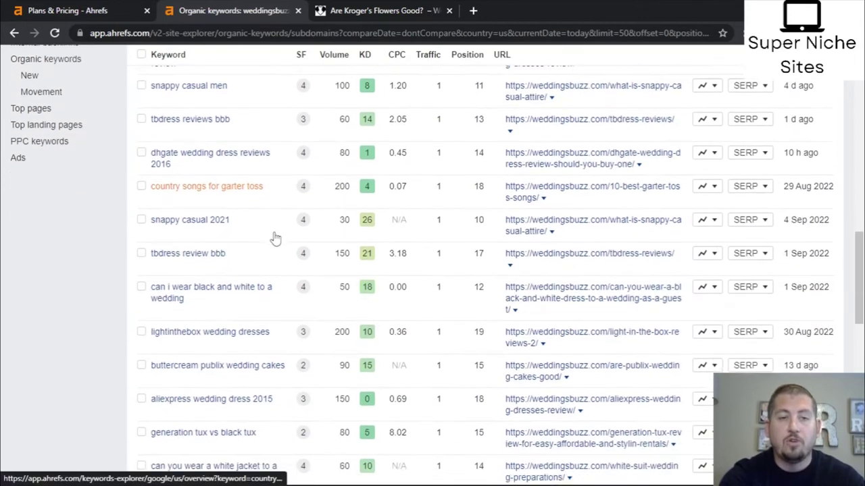
pyautogui.scroll(8, 275, 238)
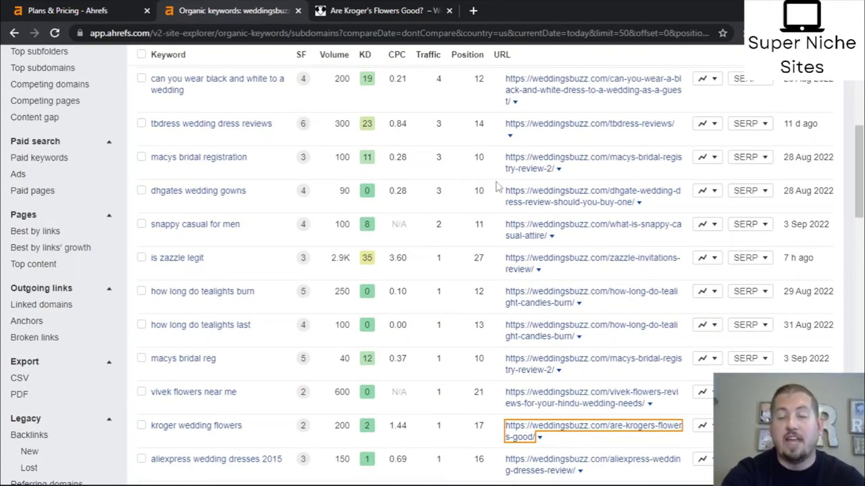
pyautogui.scroll(4, 498, 184)
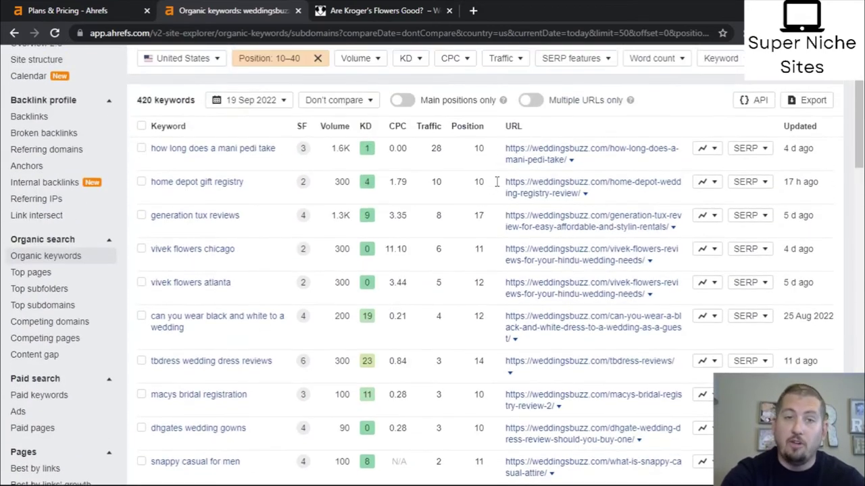
pyautogui.click(404, 7)
pyautogui.click(346, 31)
pyautogui.hotkey('ctrl', 'c')
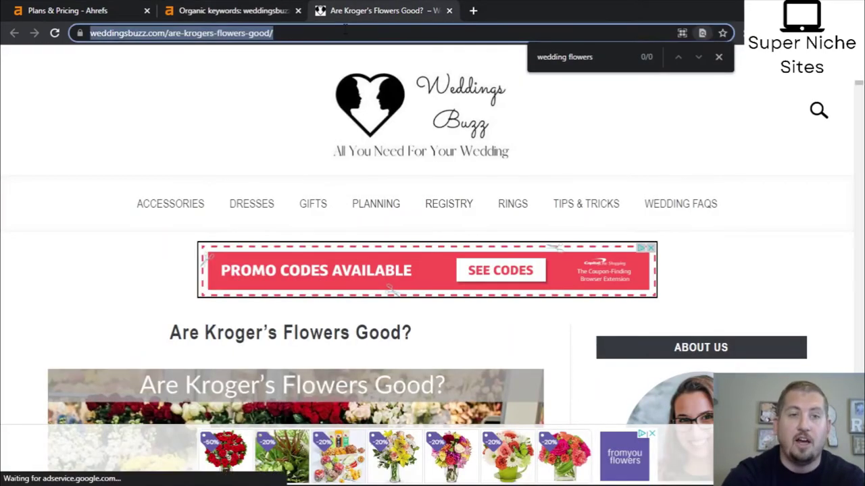
# - Paste the Kroger article URL into Site Explorer to list its seven keywords at positions 10–40
pyautogui.click(236, 11)
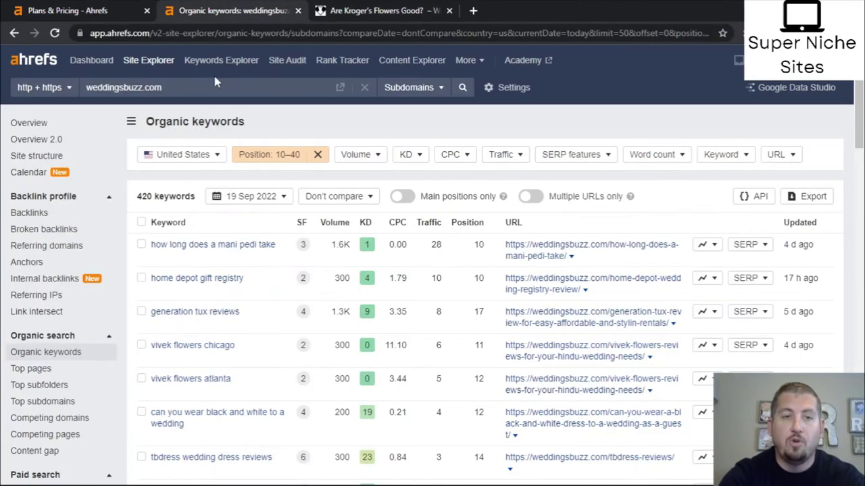
pyautogui.hotkey('ctrl', 'v')
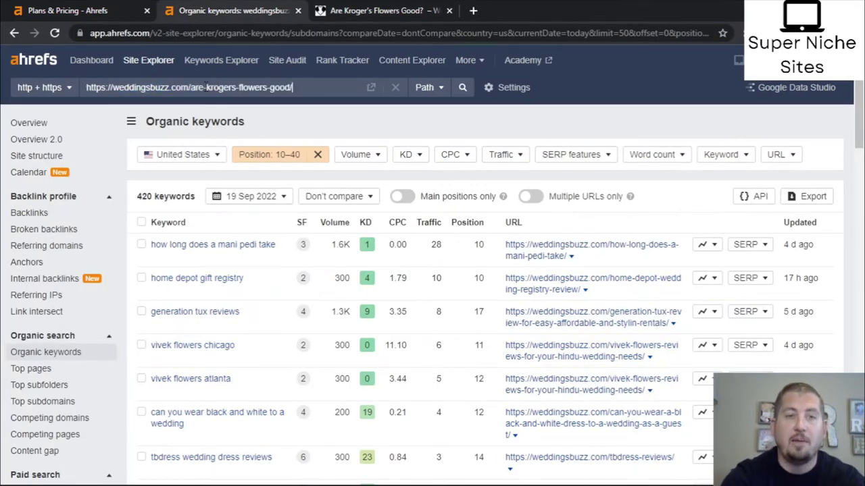
pyautogui.click(463, 87)
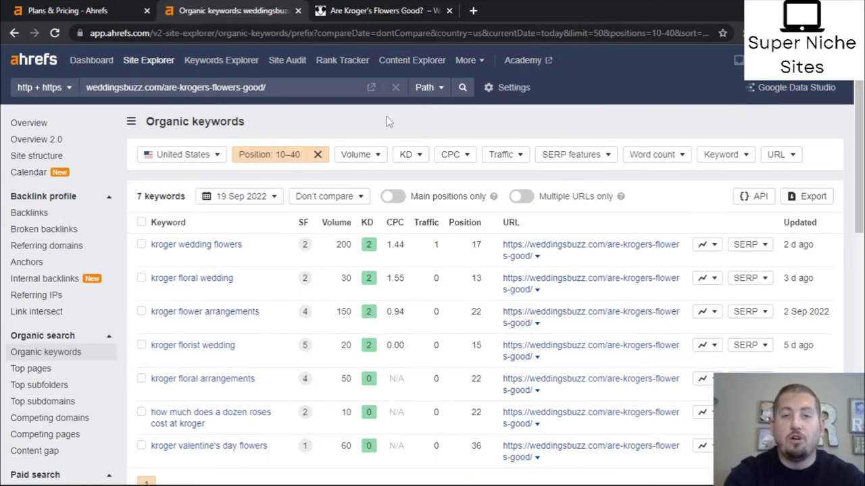
pyautogui.scroll(-5, 502, 151)
pyautogui.scroll(4, 505, 149)
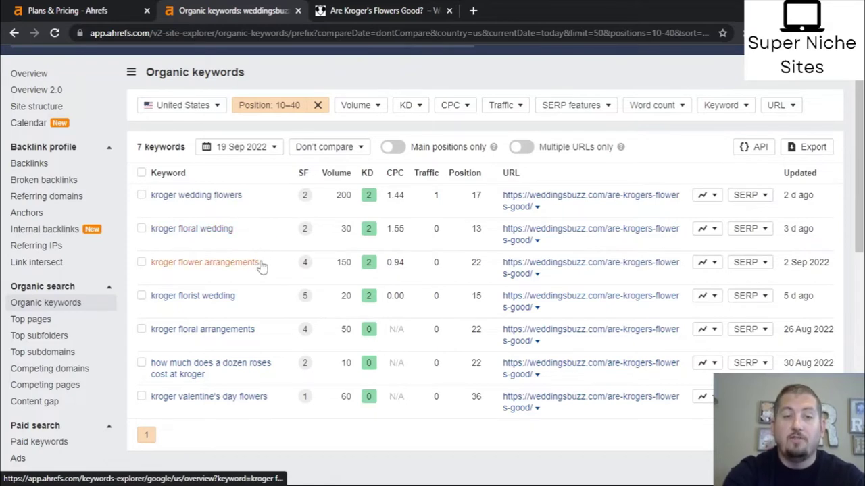
# - Find 'arrangement' in the Kroger flowers article, cycle through all its matches, then return to Ahrefs
pyautogui.click(382, 10)
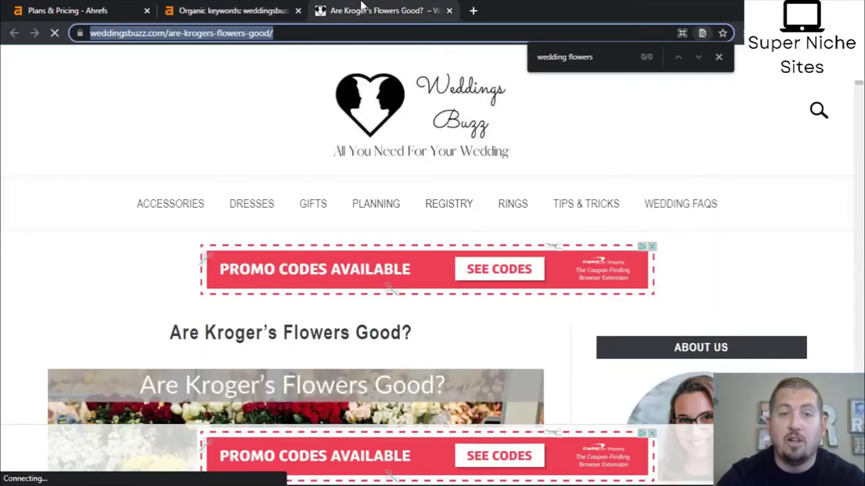
pyautogui.hotkey('ctrl', 'f')
pyautogui.write('a')
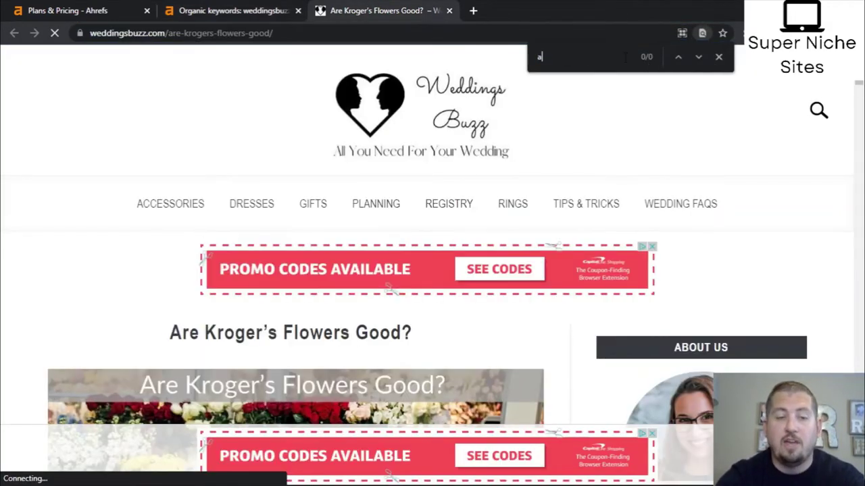
pyautogui.write('rrange')
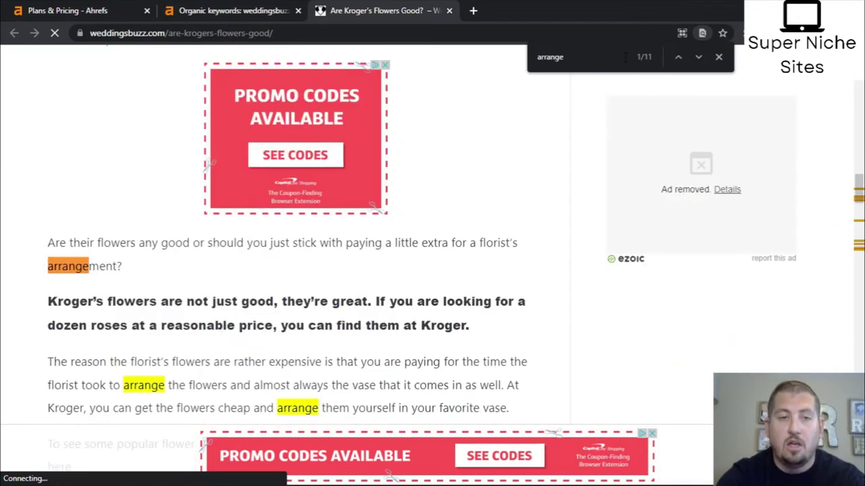
pyautogui.write('ment')
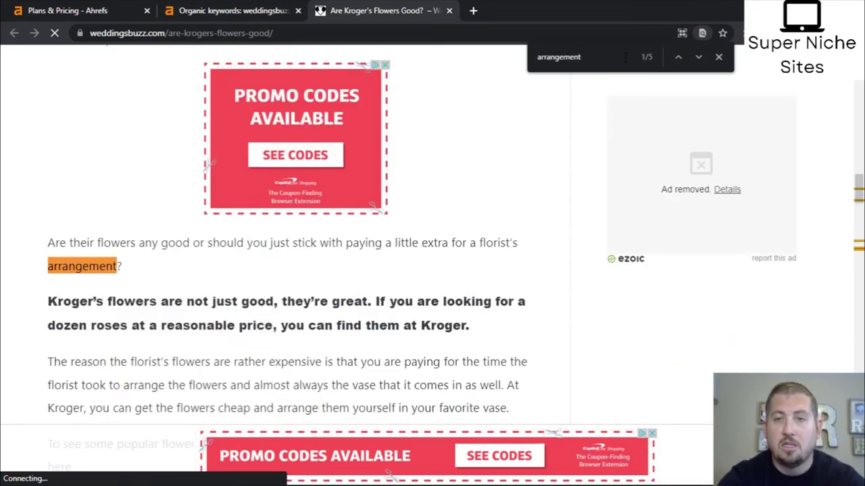
pyautogui.click(699, 60)
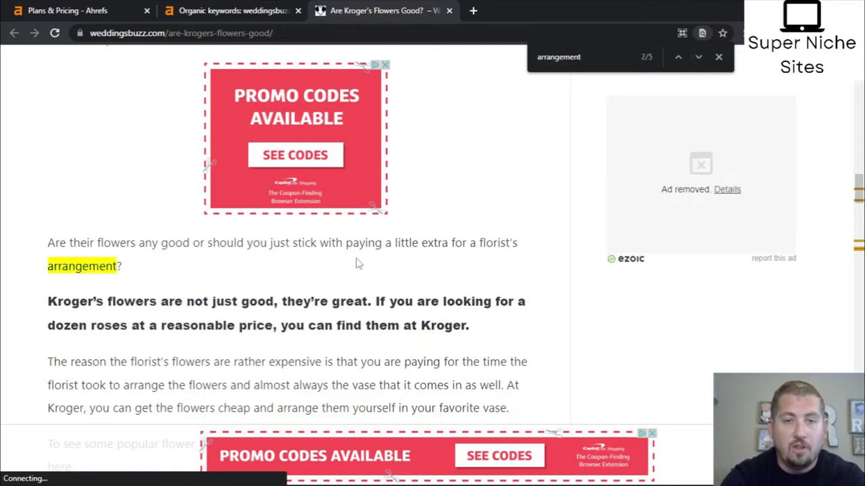
pyautogui.click(699, 58)
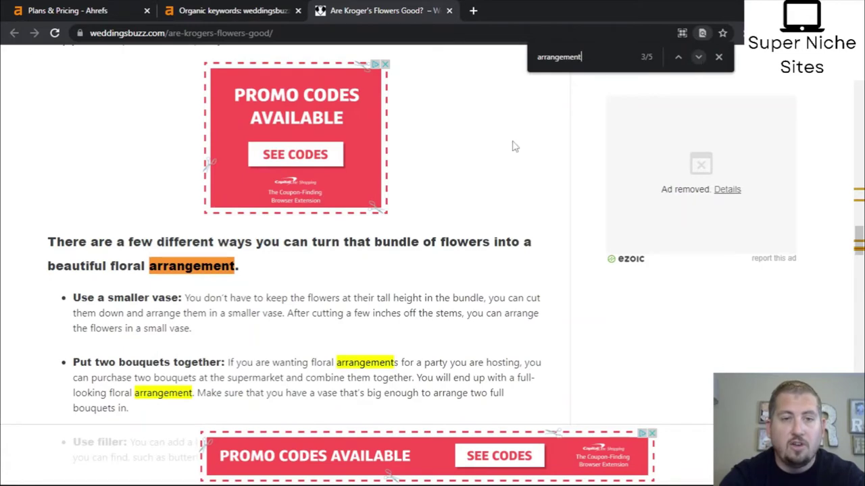
pyautogui.click(700, 58)
pyautogui.click(700, 58)
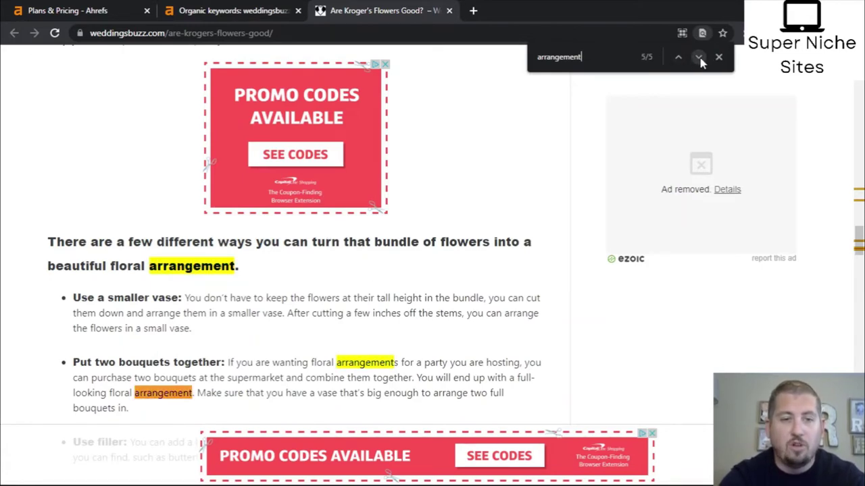
pyautogui.click(700, 58)
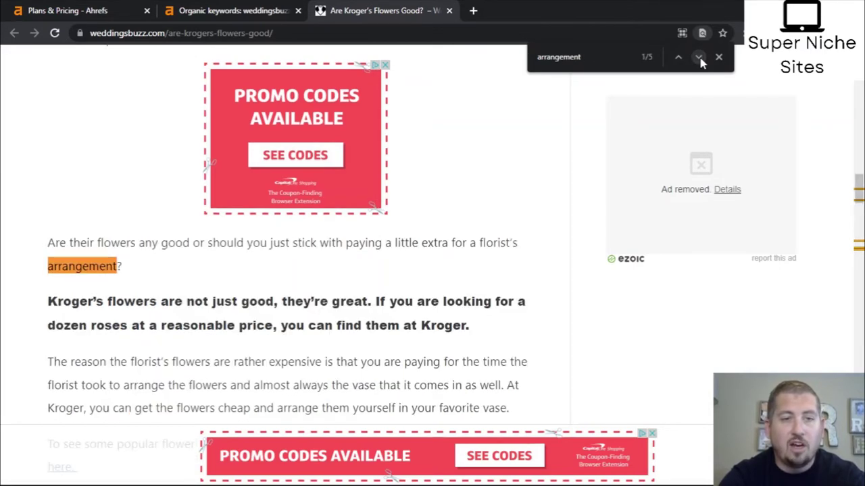
pyautogui.click(214, 8)
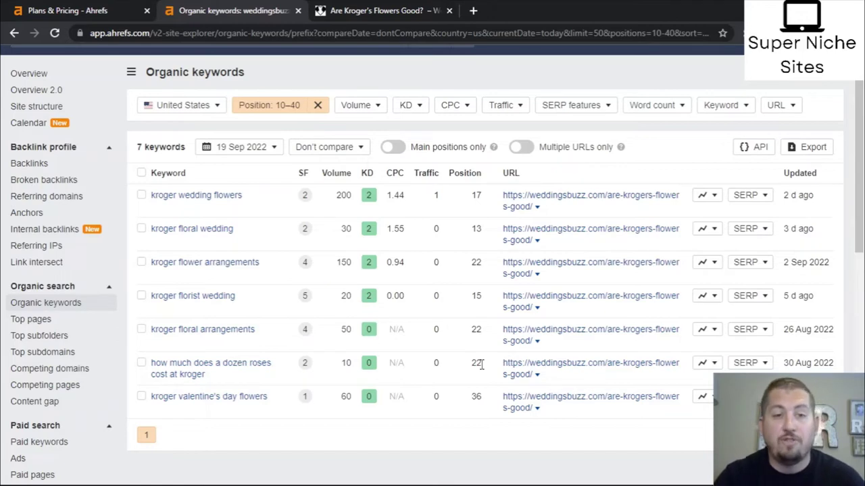
# - Search the Kroger's flowers article for 'cost' (0 matches), then go back to Ahrefs' organic keywords
pyautogui.click(371, 8)
pyautogui.hotkey('ctrl', 'f')
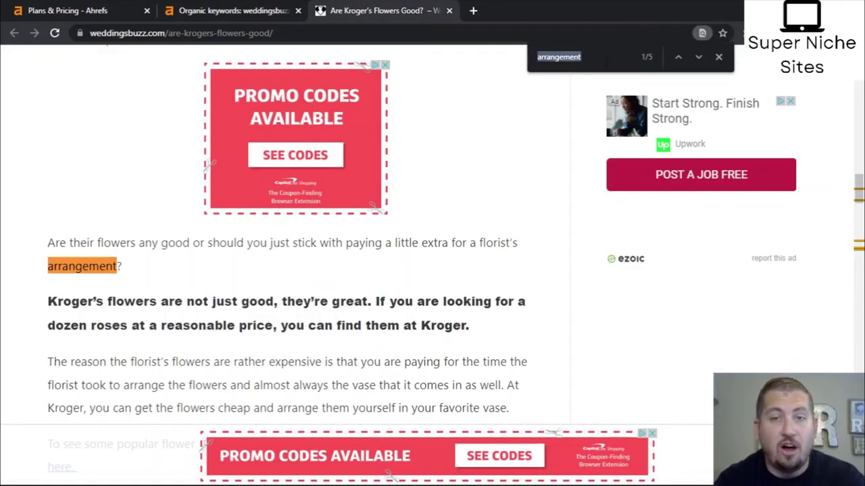
pyautogui.write('cost')
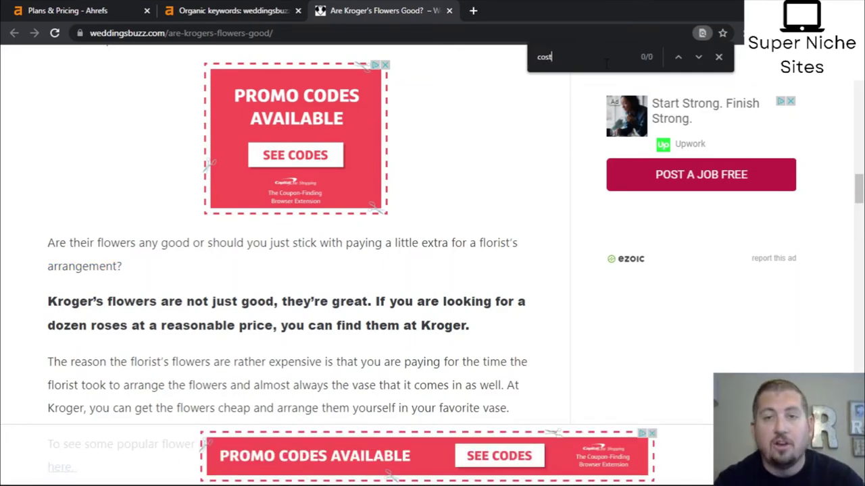
pyautogui.click(215, 10)
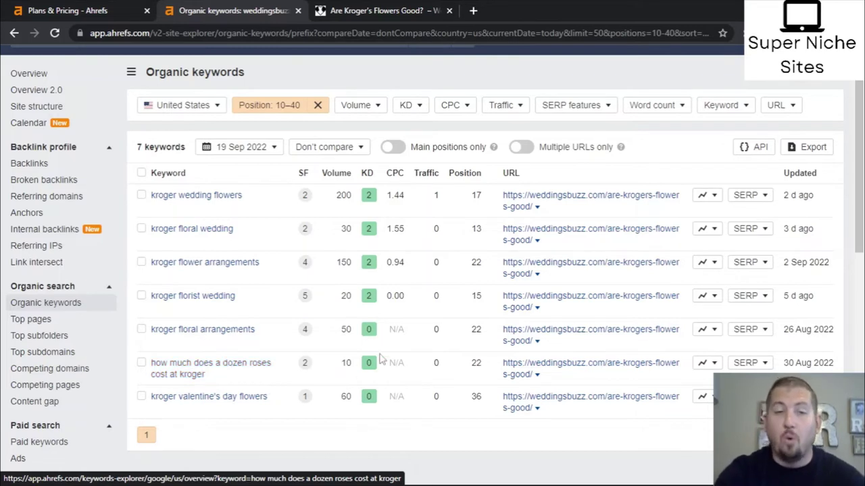
# - Remove the position filter's upper limit of 40 to show all 8 keywords from position 10, then return to the article
pyautogui.click(297, 108)
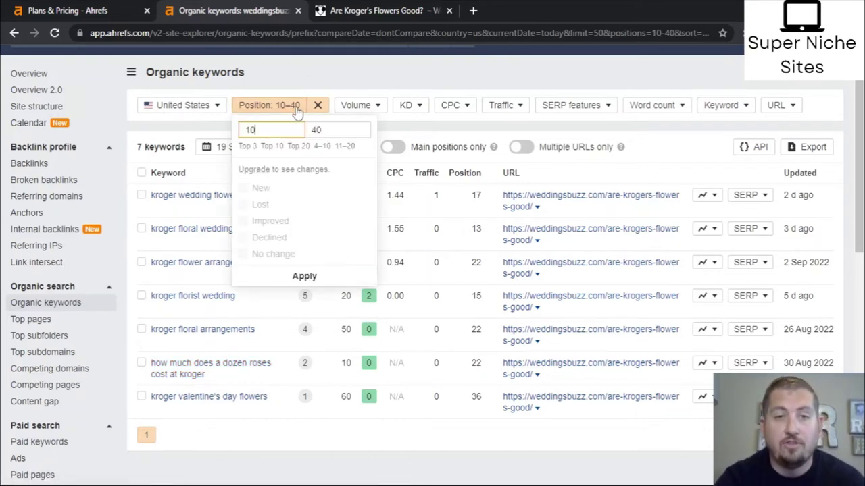
pyautogui.click(332, 128)
pyautogui.press('BackSpace')
pyautogui.press('BackSpace')
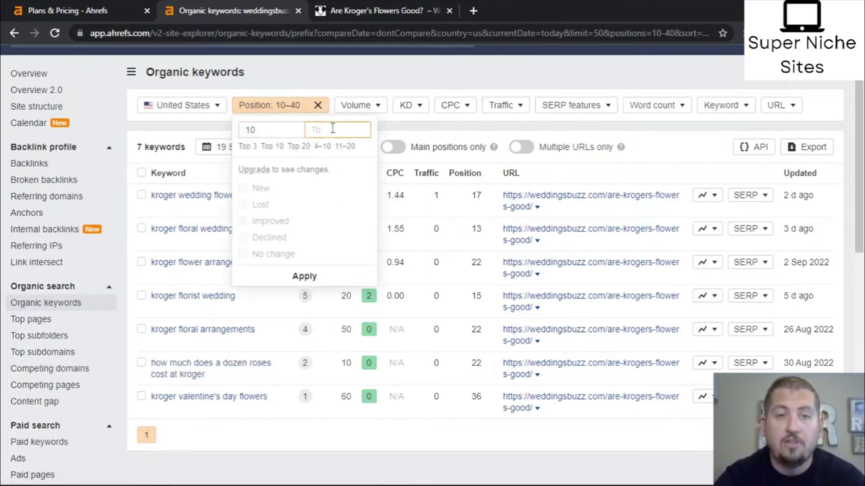
pyautogui.click(309, 276)
pyautogui.scroll(-1, 495, 183)
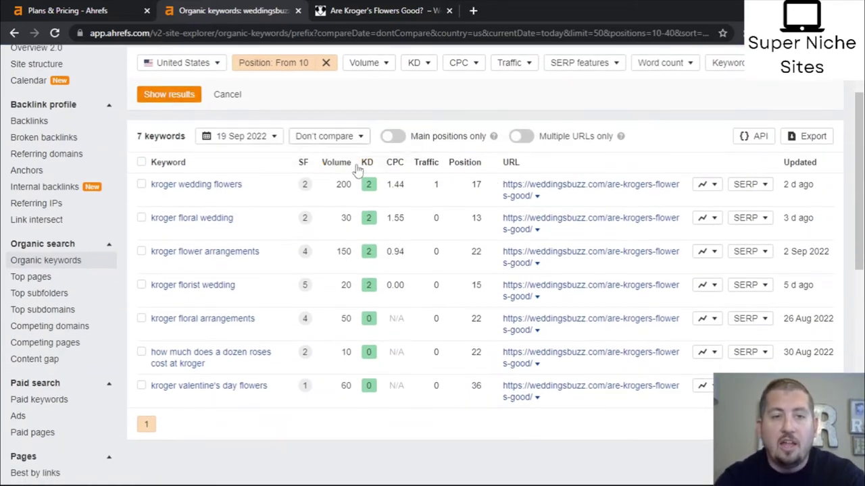
pyautogui.click(170, 94)
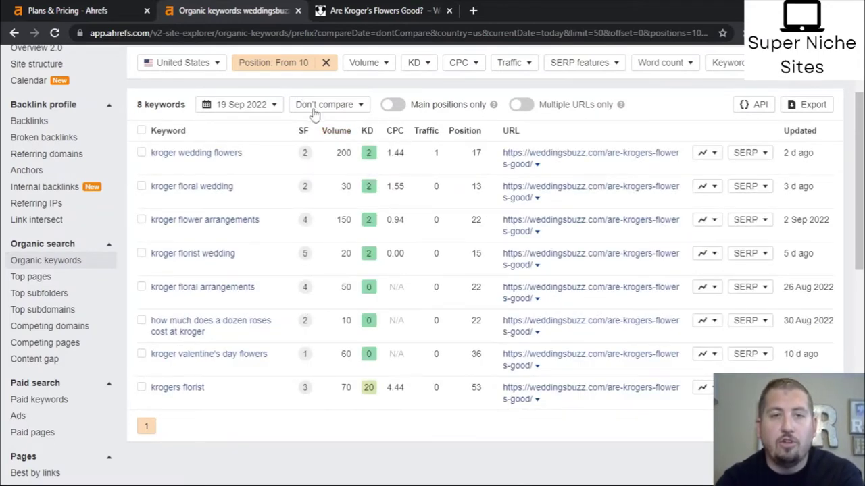
pyautogui.scroll(2, 378, 301)
pyautogui.scroll(-2, 378, 301)
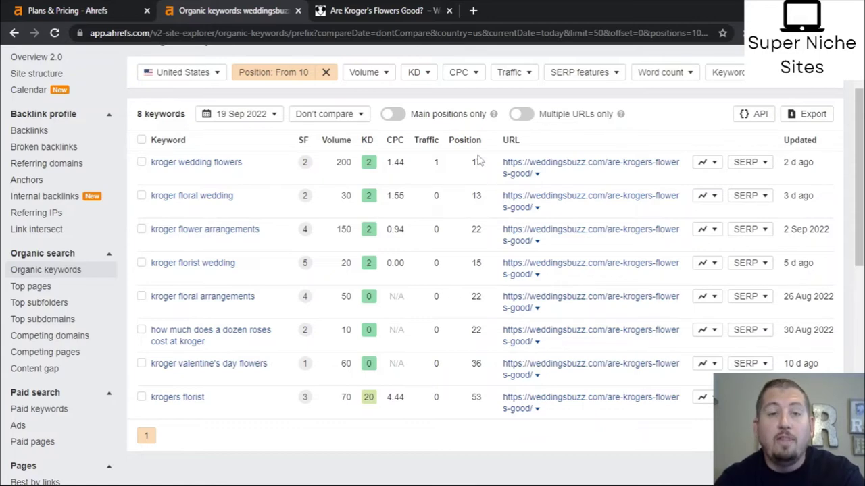
pyautogui.click(386, 11)
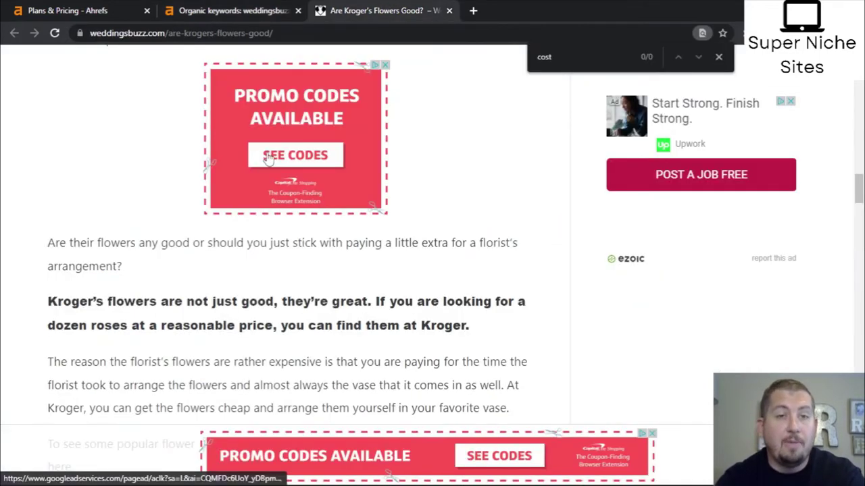
# - Open the 'How Long Do Tealight Candles Burn?' post from the Weddings Buzz home page and copy its URL
pyautogui.scroll(-5, 268, 159)
pyautogui.scroll(3, 269, 159)
pyautogui.scroll(10, 268, 158)
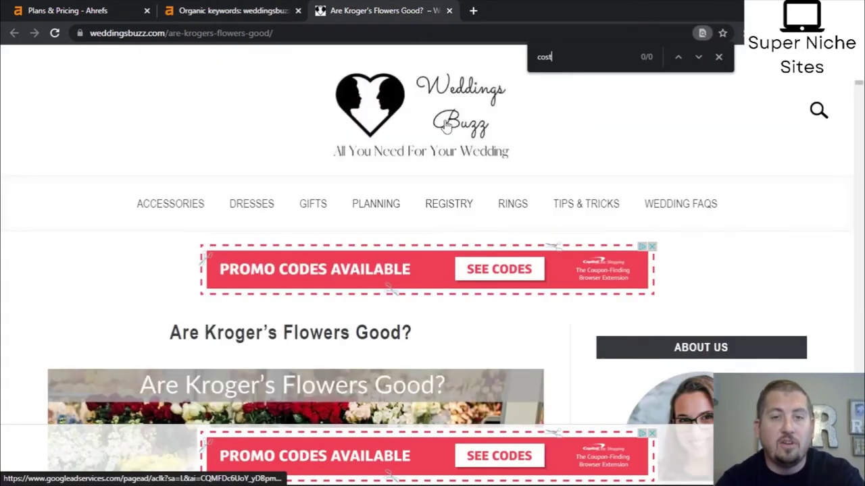
pyautogui.click(471, 118)
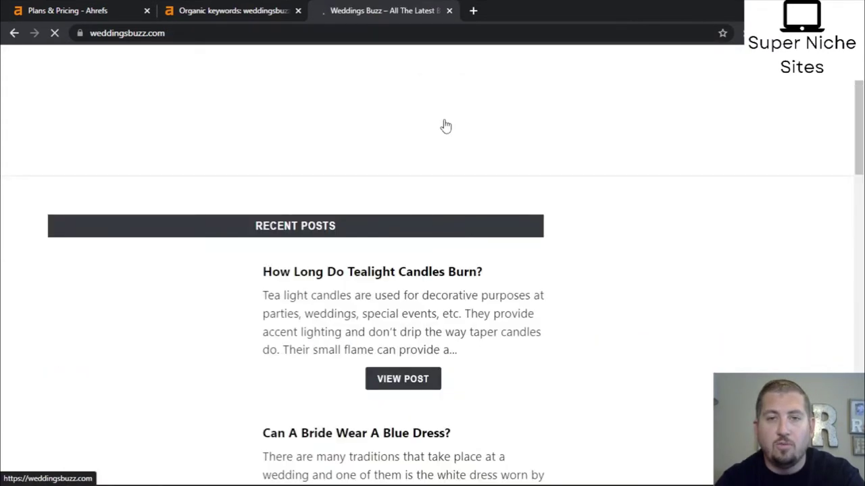
pyautogui.click(317, 216)
pyautogui.click(320, 34)
pyautogui.hotkey('ctrl', 'c')
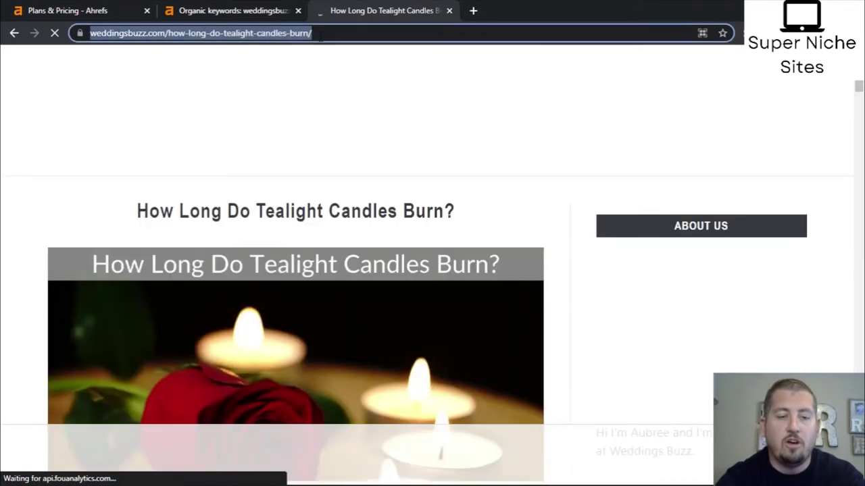
pyautogui.hotkey('ctrl', 'shift', 'Tab')
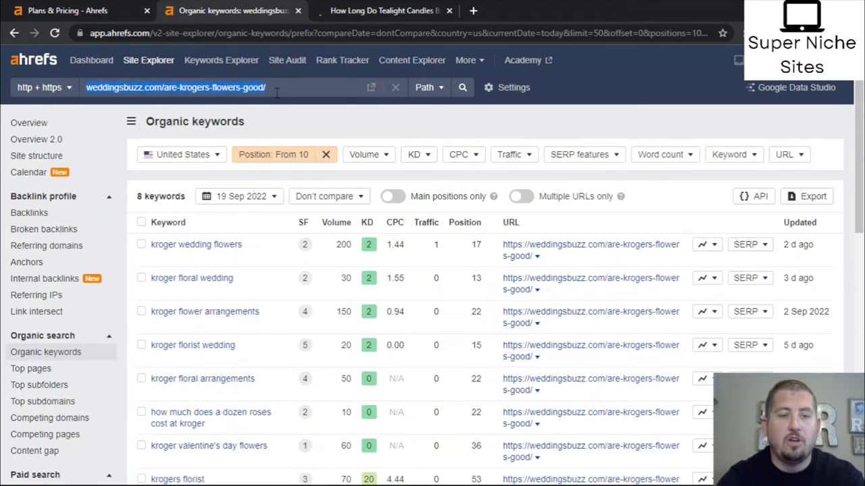
# - Analyze the tealight post URL in Site Explorer, filtering positions from 5 onward to get 35 keywords
pyautogui.hotkey('ctrl', 'v')
pyautogui.press('Return')
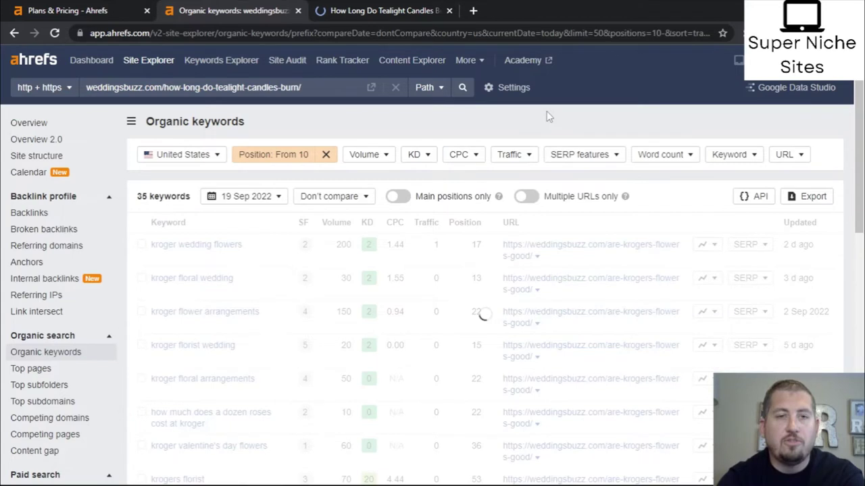
pyautogui.click(296, 157)
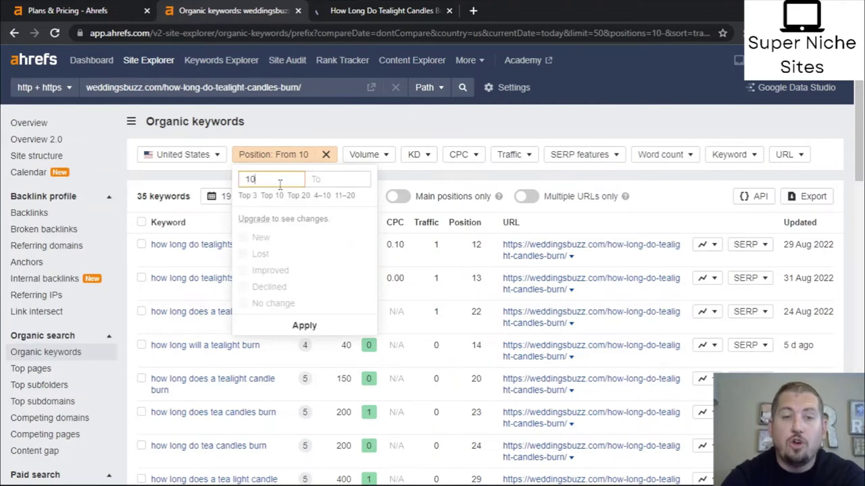
pyautogui.press('BackSpace')
pyautogui.press('BackSpace')
pyautogui.write('5')
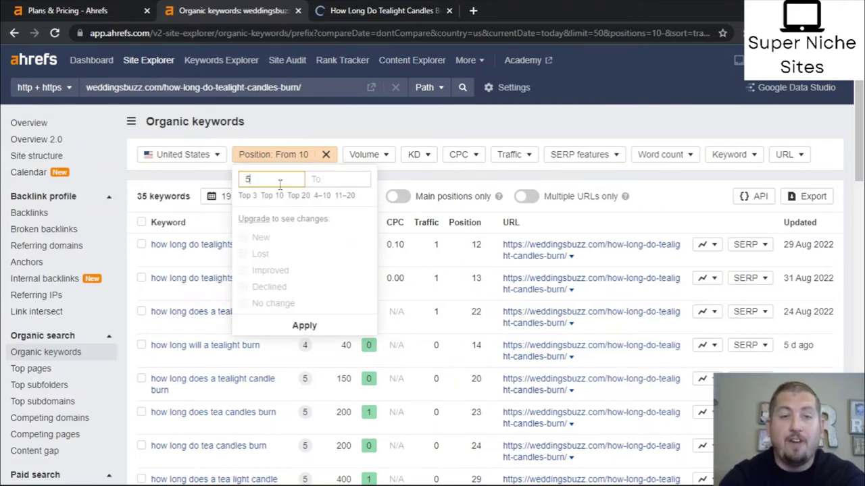
pyautogui.click(315, 329)
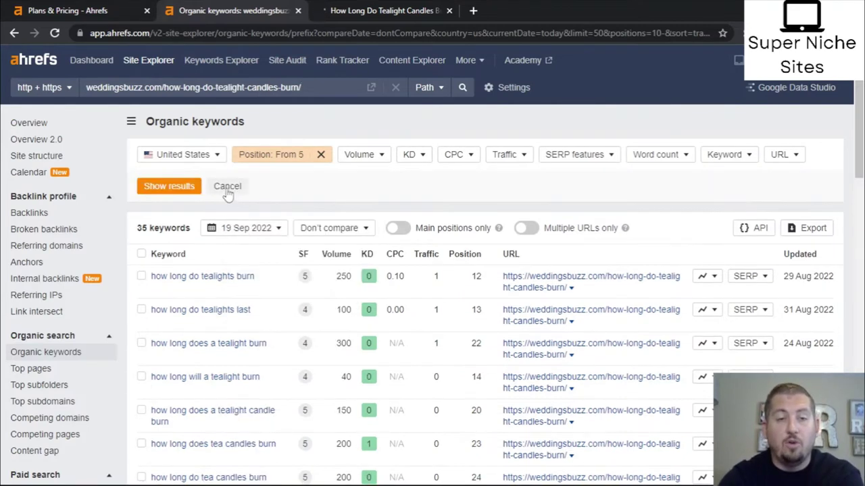
pyautogui.click(180, 188)
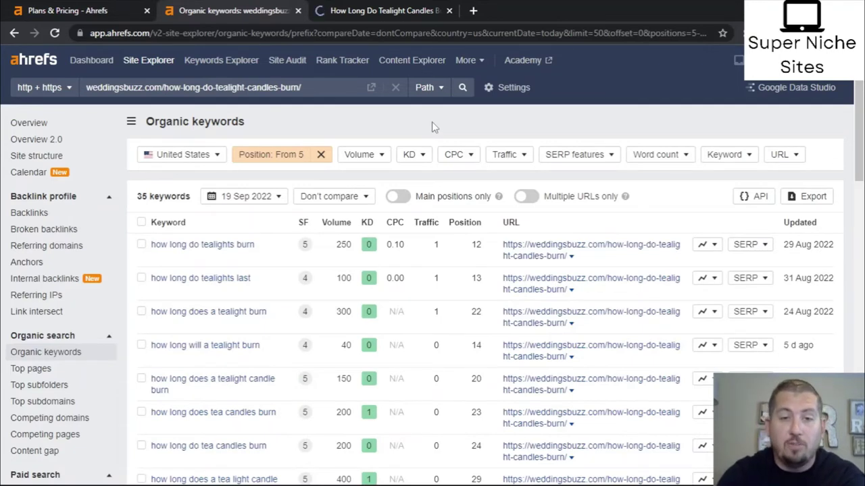
# - Sort the tealight keywords by search volume, highest first, and look down the list
pyautogui.click(335, 224)
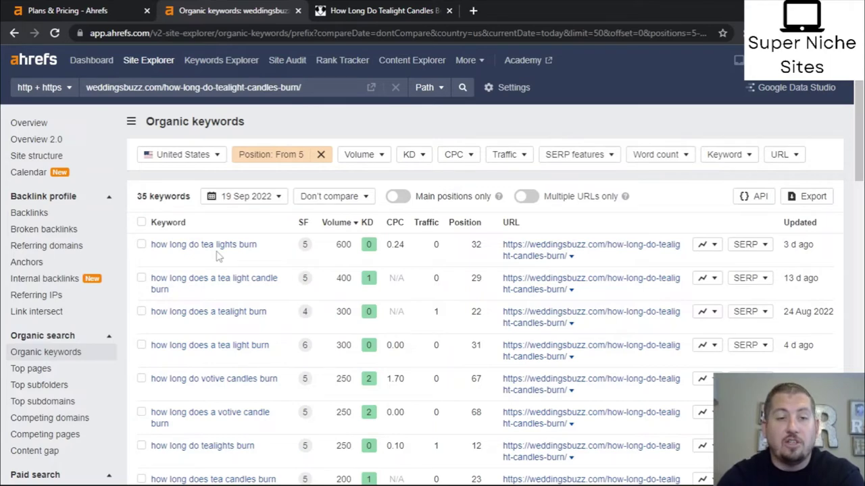
pyautogui.scroll(-1, 270, 291)
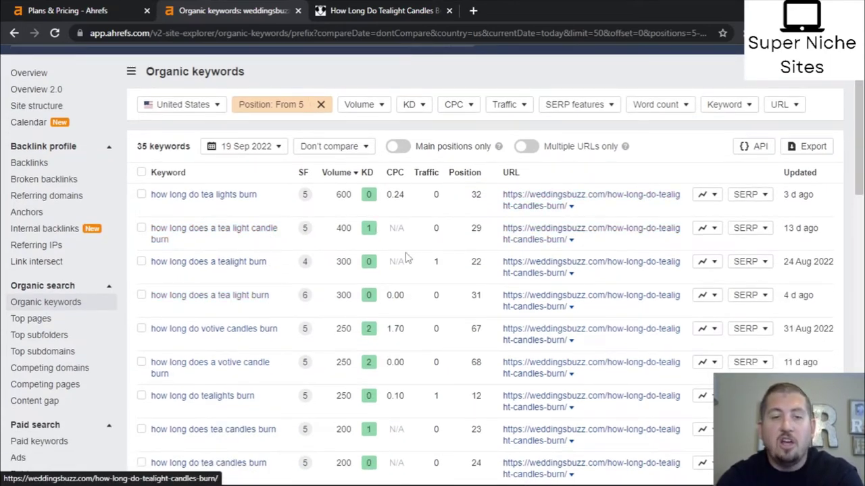
pyautogui.scroll(-1, 244, 248)
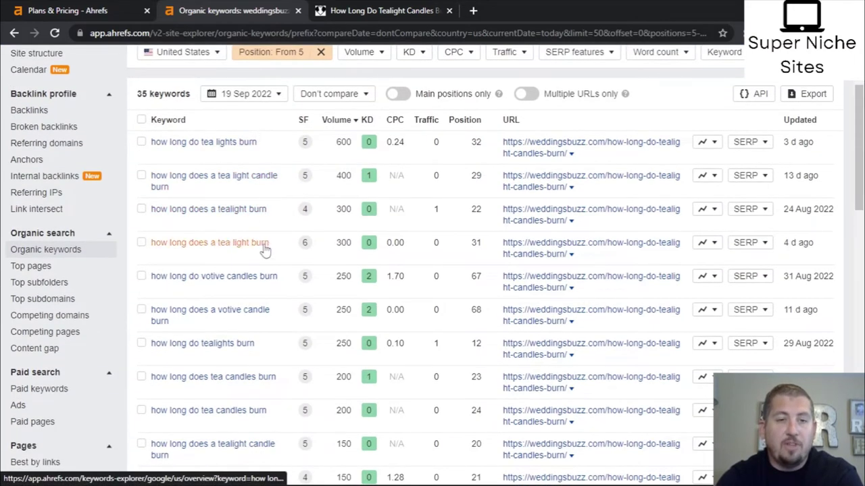
pyautogui.scroll(-1, 265, 249)
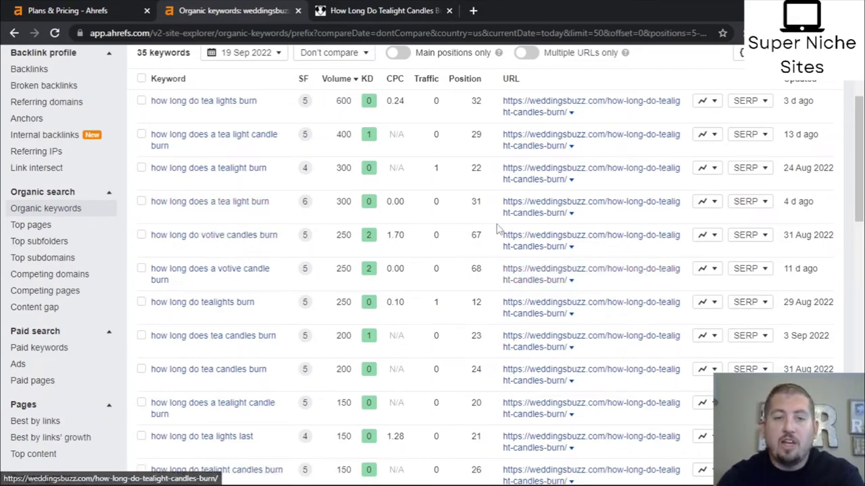
# - Search the tealight candles post for 'votive', finding no matches, then switch back to Ahrefs
pyautogui.click(394, 7)
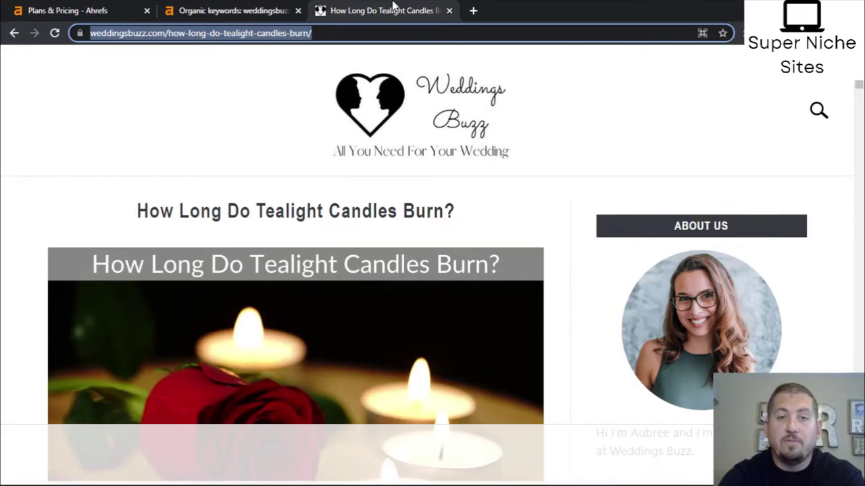
pyautogui.hotkey('ctrl', 'f')
pyautogui.write('vot')
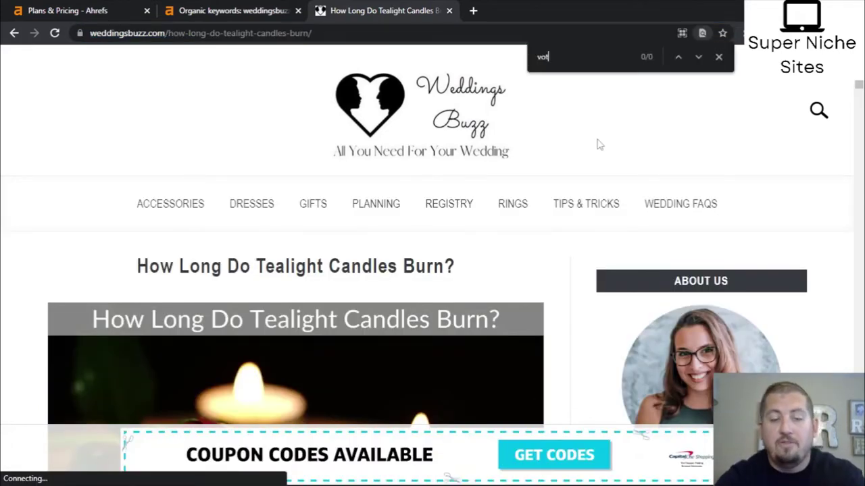
pyautogui.write('ive')
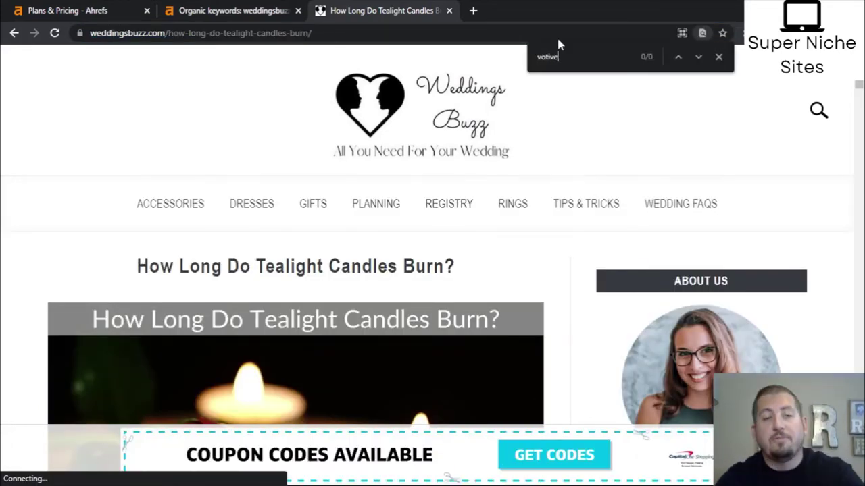
pyautogui.hotkey('ctrl', 'shift', 'Tab')
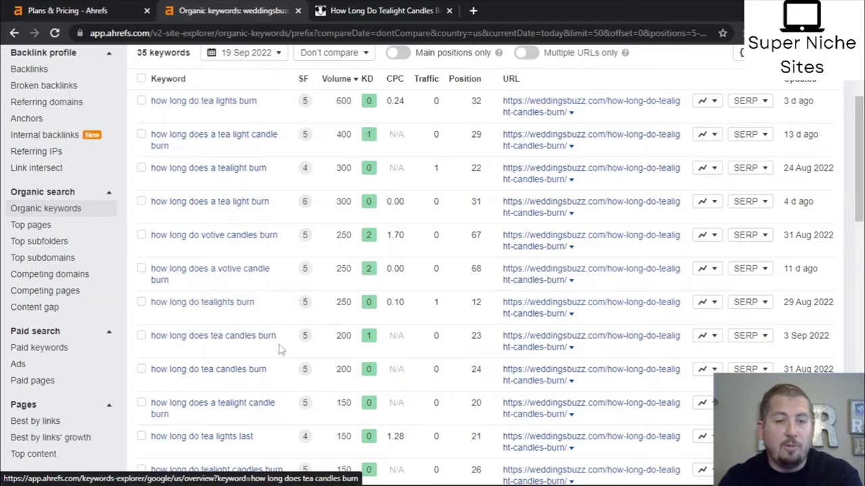
# - Scroll through the remaining position-5+ tealight keywords, then bring up the tealight candles article
pyautogui.scroll(-1, 280, 350)
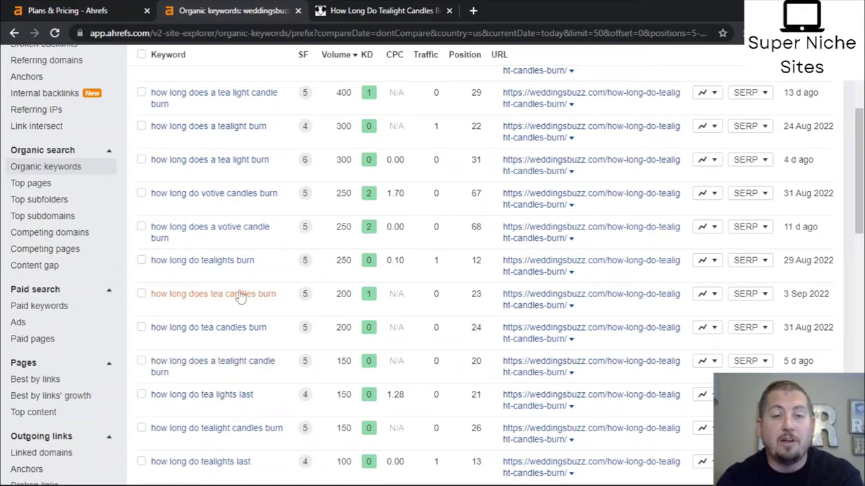
pyautogui.scroll(-1, 297, 347)
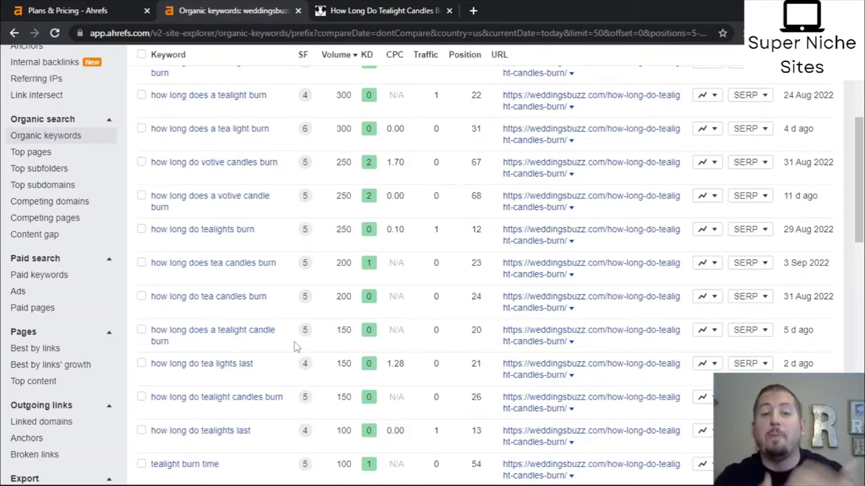
pyautogui.scroll(-3, 296, 346)
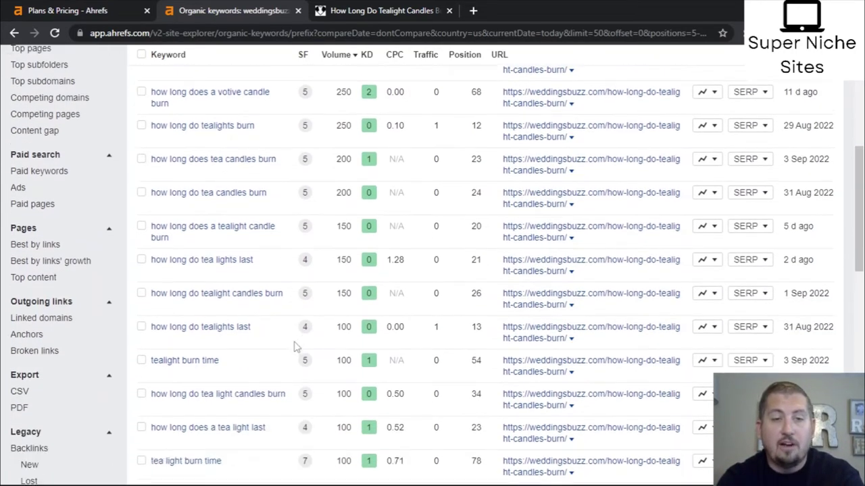
pyautogui.scroll(-5, 285, 320)
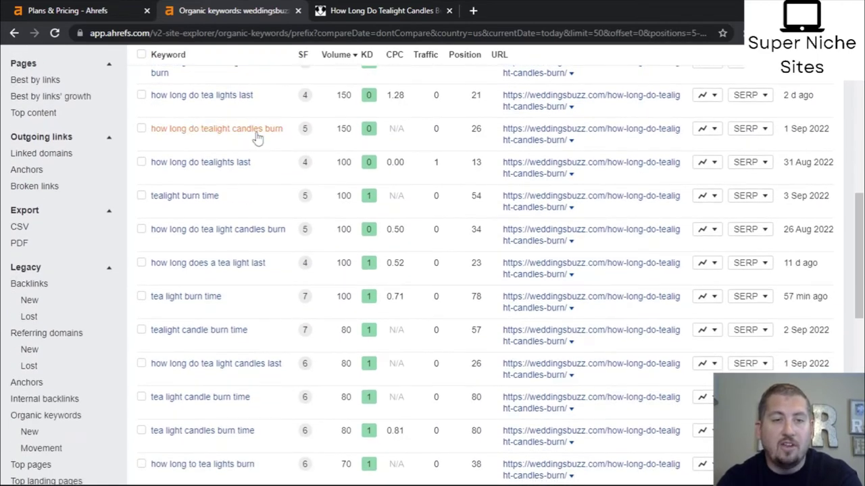
pyautogui.scroll(-2, 284, 276)
pyautogui.scroll(-4, 284, 275)
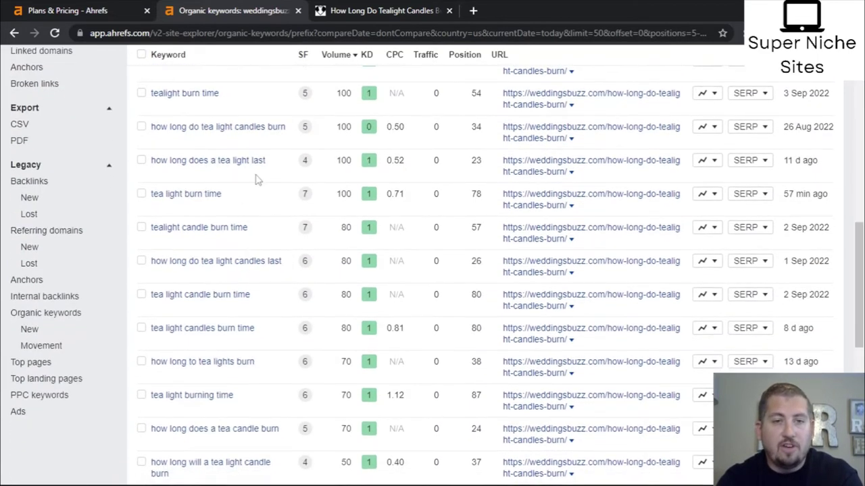
pyautogui.scroll(-2, 282, 313)
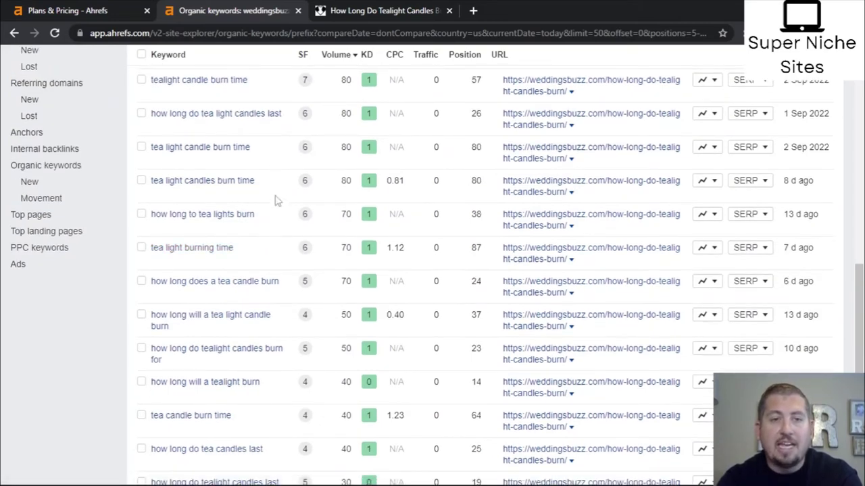
pyautogui.click(375, 11)
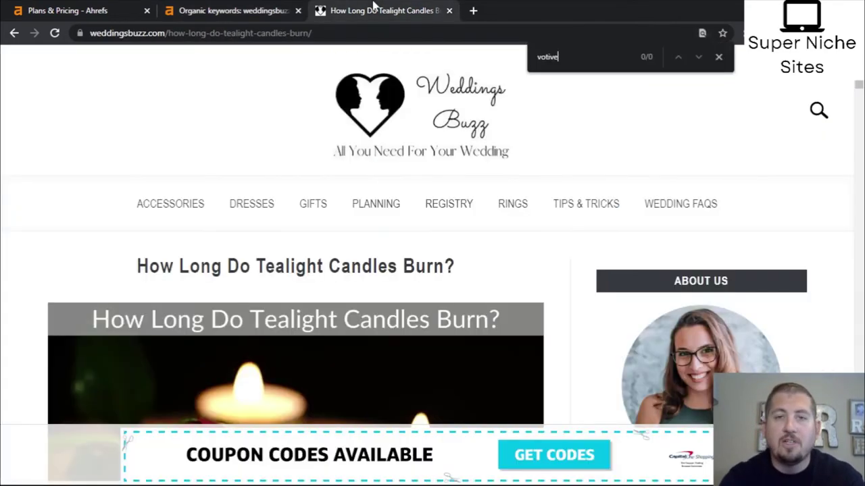
# - Recheck the tealight article for 'votive' while scrolling it, then return to the Ahrefs keyword table
pyautogui.hotkey('ctrl', 'f')
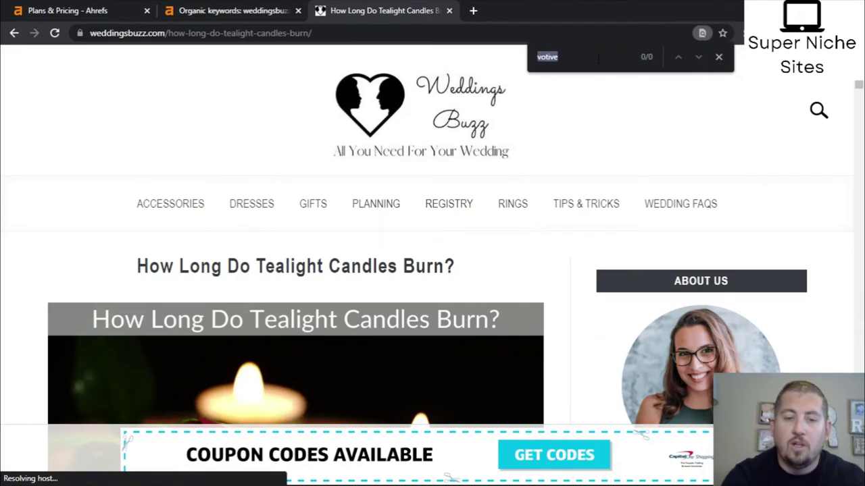
pyautogui.click(598, 60)
pyautogui.scroll(-5, 219, 210)
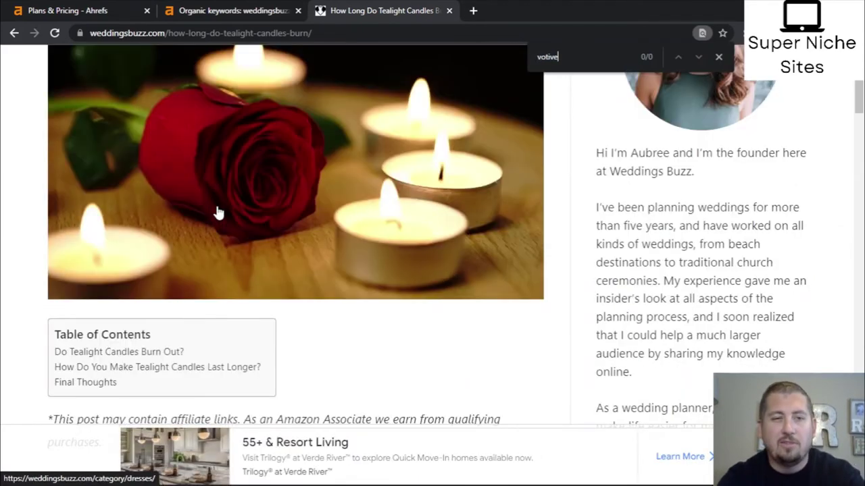
pyautogui.scroll(-5, 218, 212)
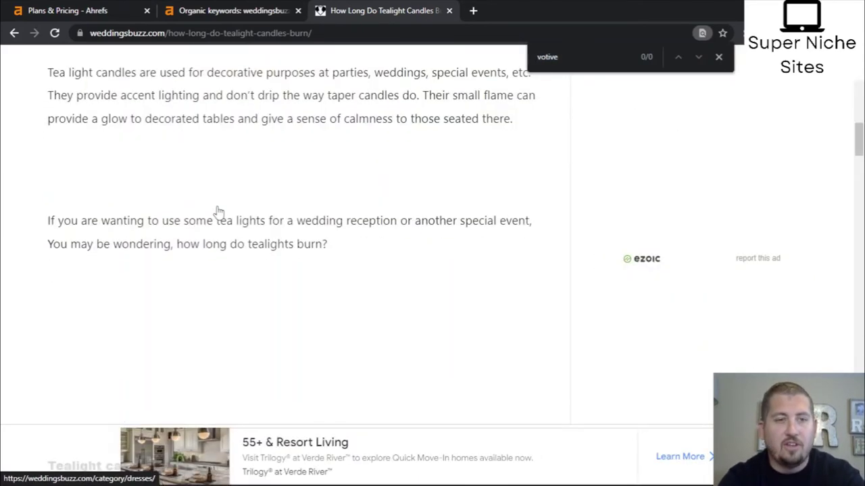
pyautogui.scroll(-5, 218, 212)
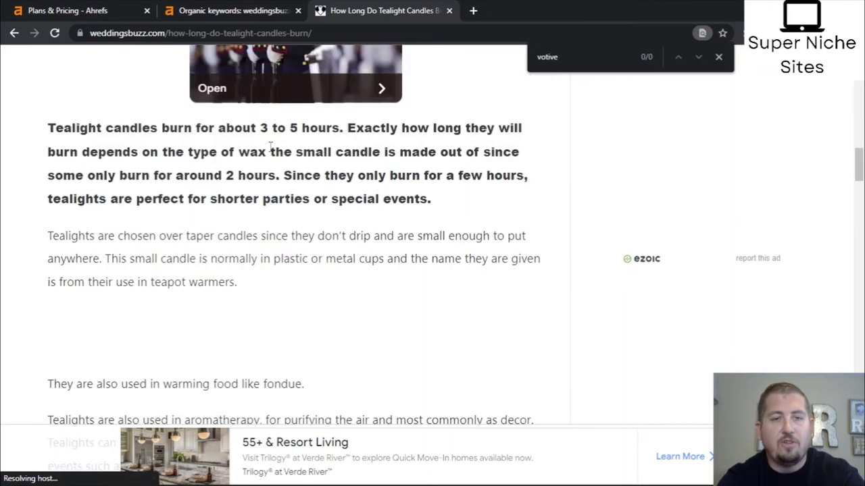
pyautogui.click(228, 10)
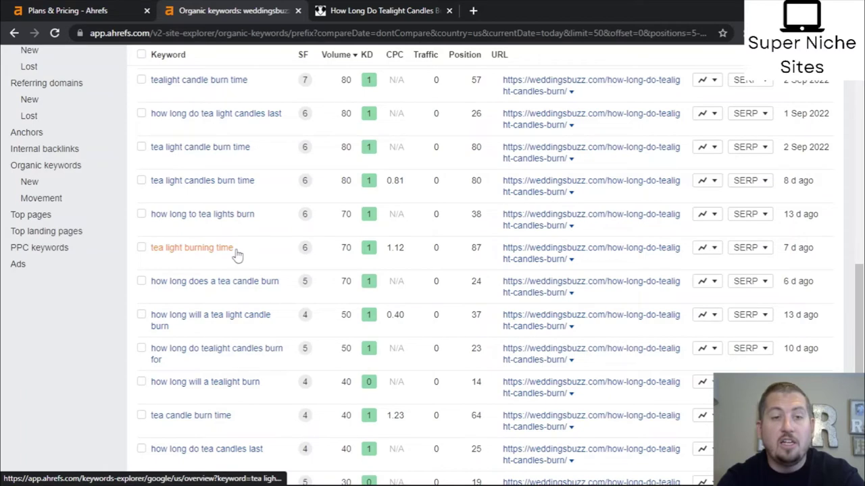
pyautogui.hotkey('ctrl', 'Tab')
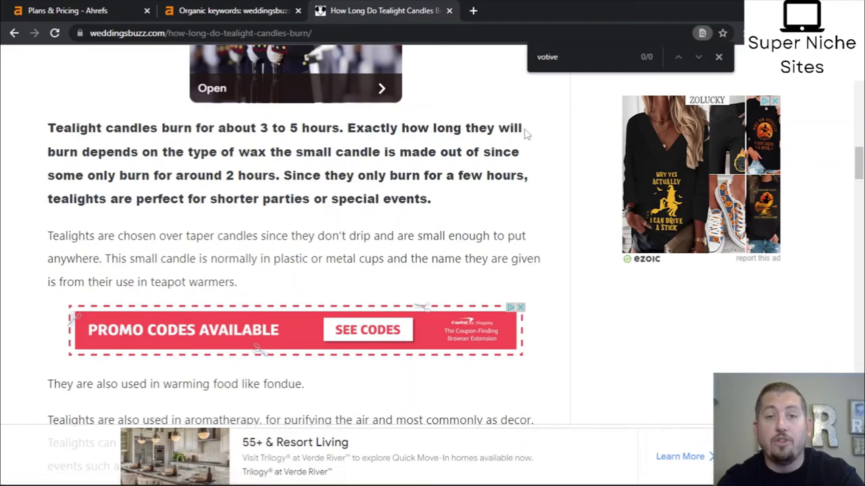
pyautogui.click(186, 6)
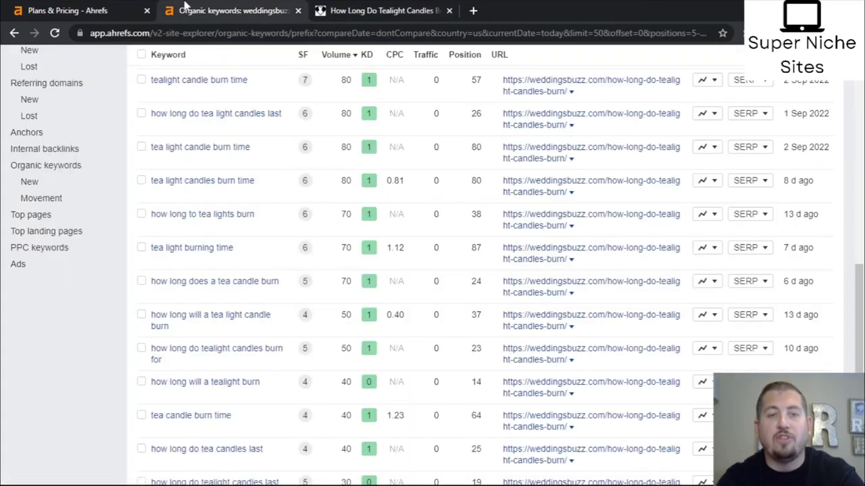
pyautogui.scroll(-2, 356, 307)
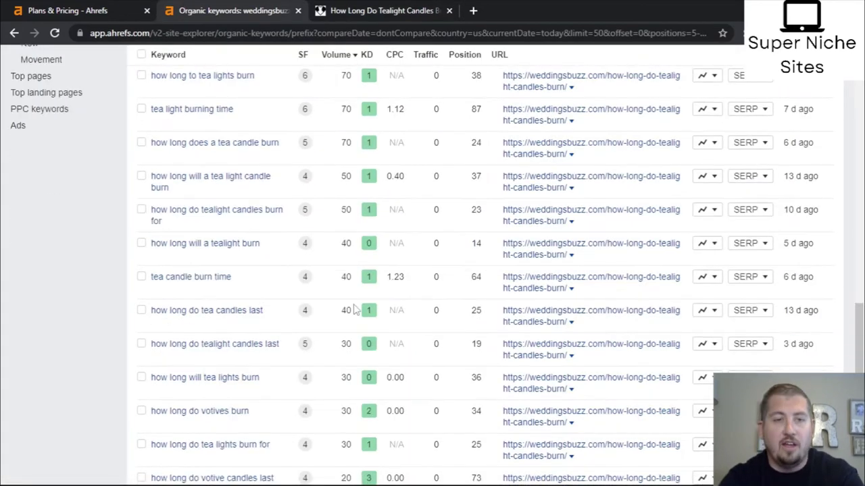
pyautogui.scroll(-1, 324, 257)
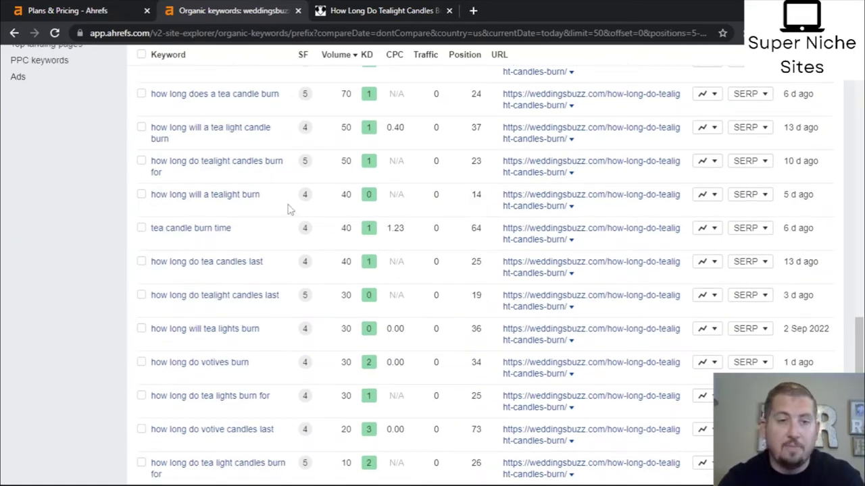
pyautogui.scroll(-1, 288, 209)
pyautogui.scroll(-1, 270, 235)
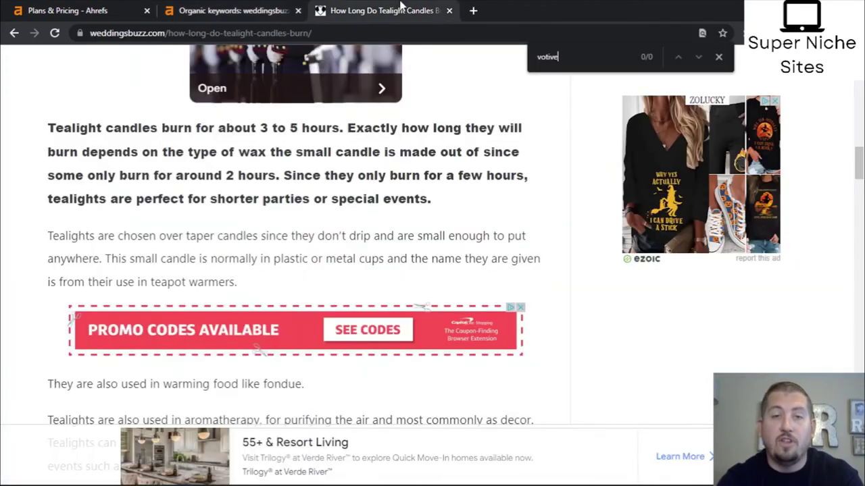
pyautogui.click(395, 10)
pyautogui.click(233, 11)
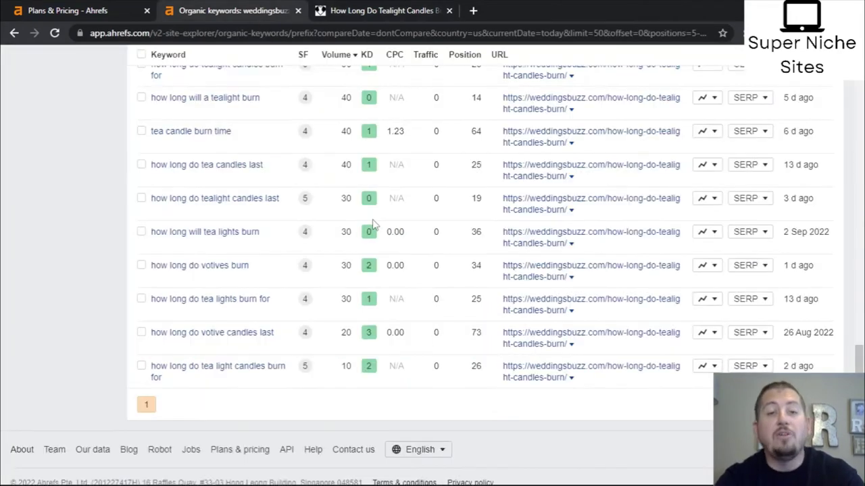
pyautogui.scroll(10, 373, 225)
pyautogui.scroll(5, 374, 225)
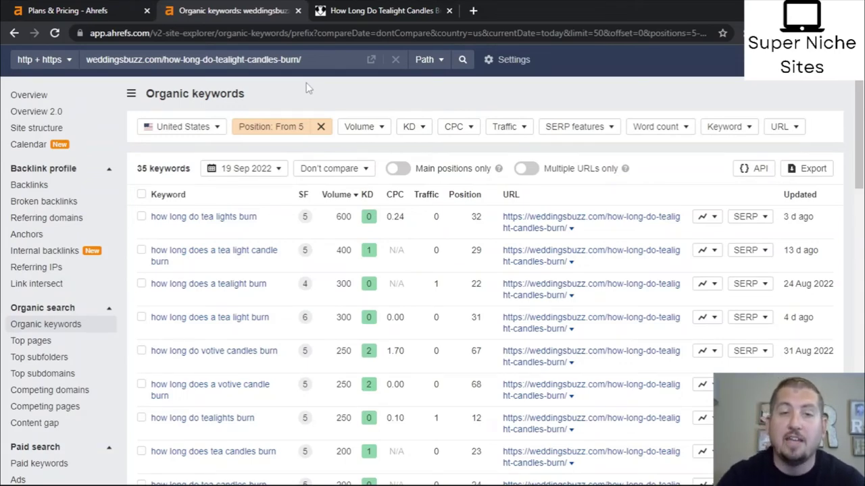
# - Return to the domain-wide weddingsbuzz.com report and filter keywords by the phrase 'pay'
pyautogui.hotkey('alt', 'Left')
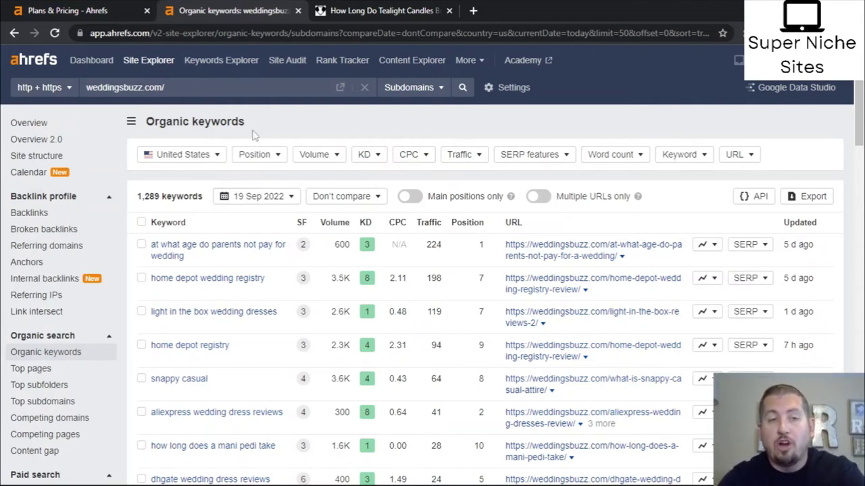
pyautogui.click(695, 163)
pyautogui.click(612, 123)
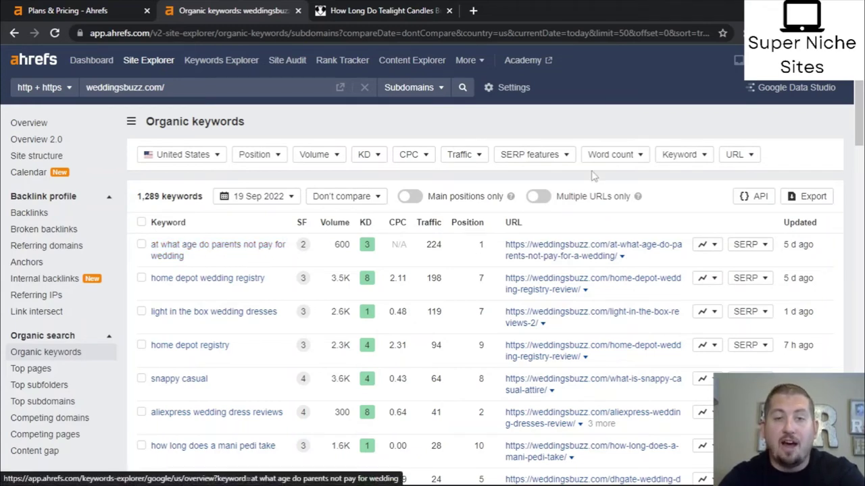
pyautogui.click(681, 155)
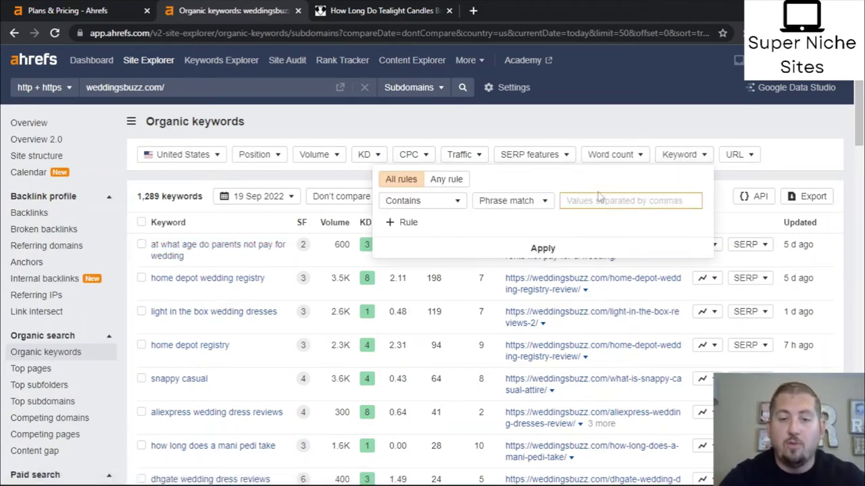
pyautogui.write('pay')
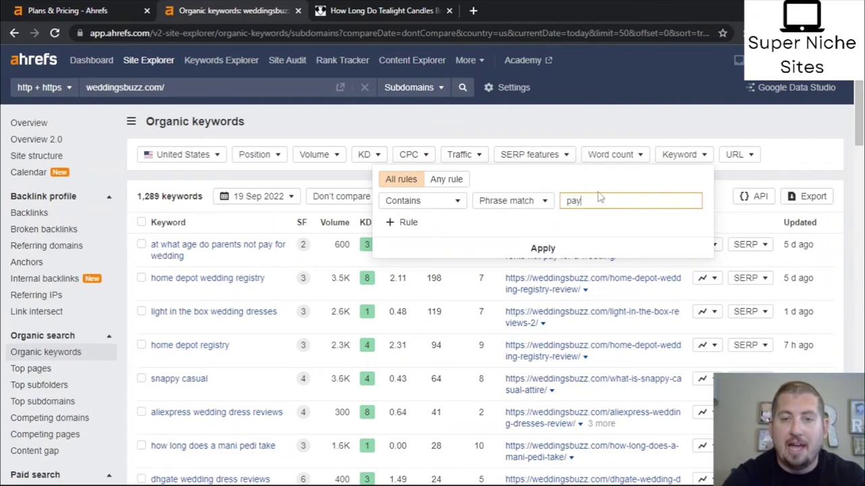
pyautogui.click(543, 248)
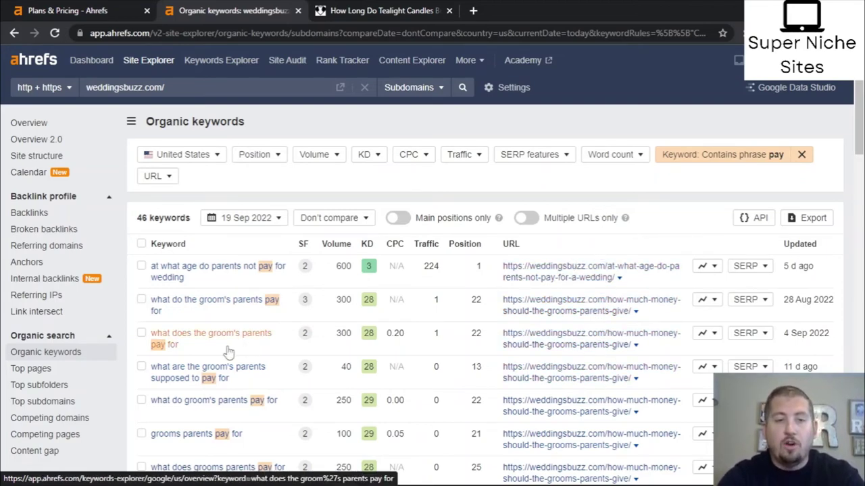
# - Scroll the 46 'pay' keywords and open details for 'groom's parents pay for what'
pyautogui.scroll(-1, 230, 352)
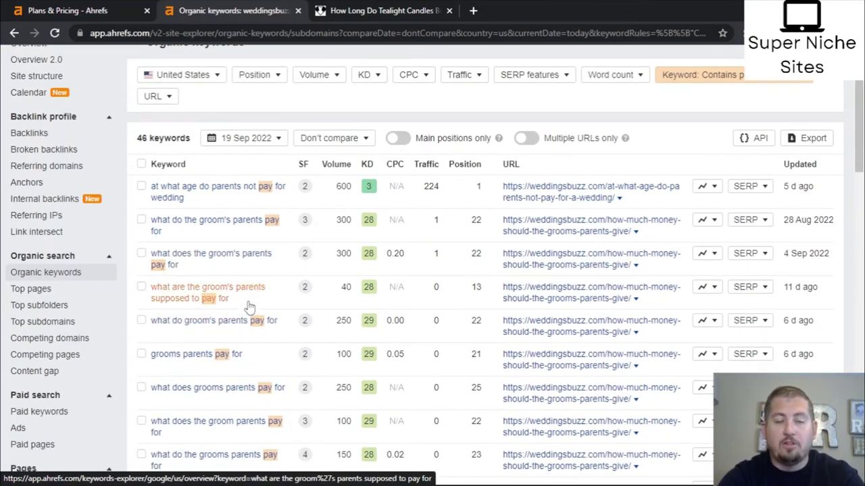
pyautogui.scroll(-1, 248, 307)
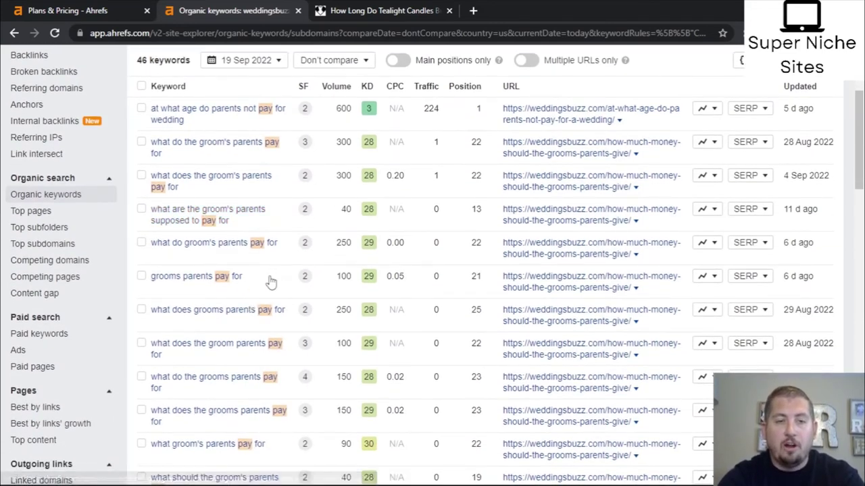
pyautogui.scroll(-1, 260, 292)
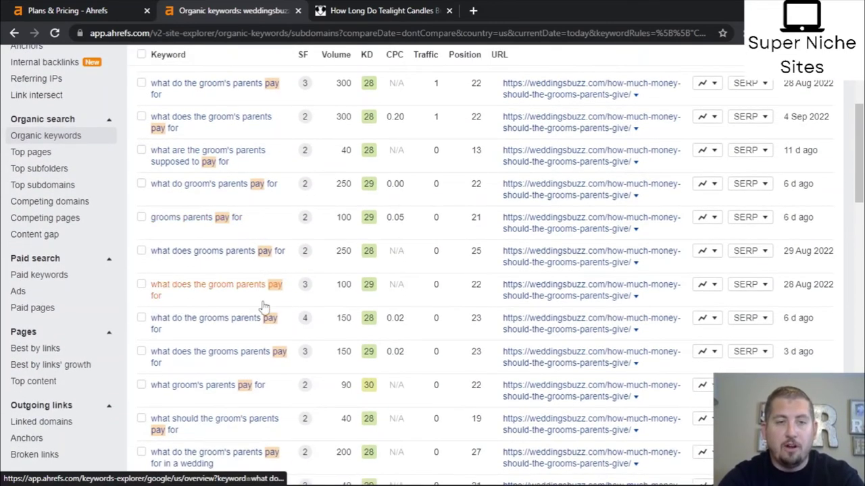
pyautogui.scroll(-4, 257, 319)
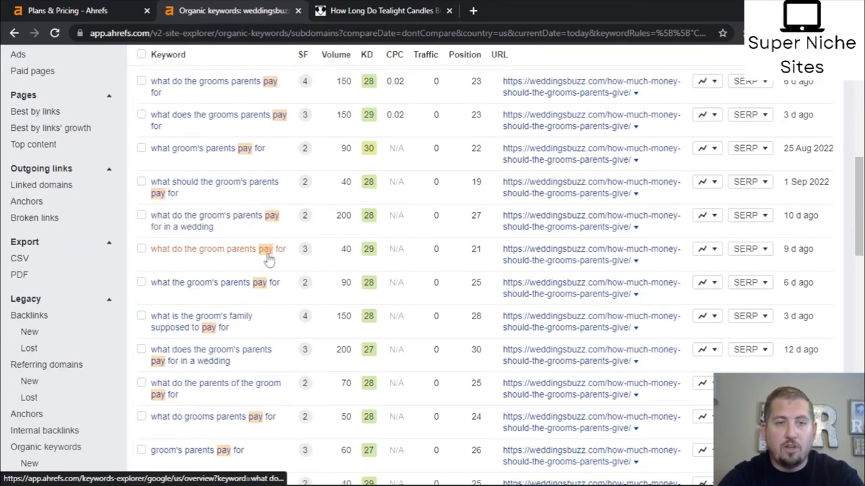
pyautogui.scroll(-3, 248, 269)
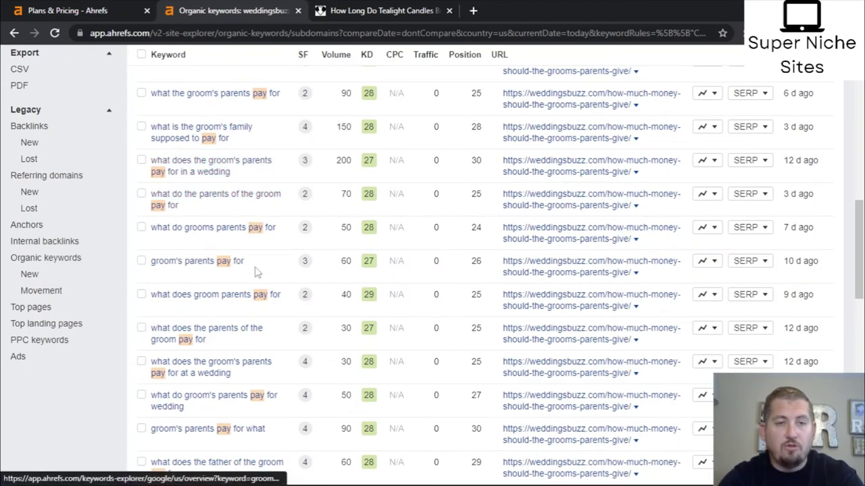
pyautogui.scroll(-2, 253, 270)
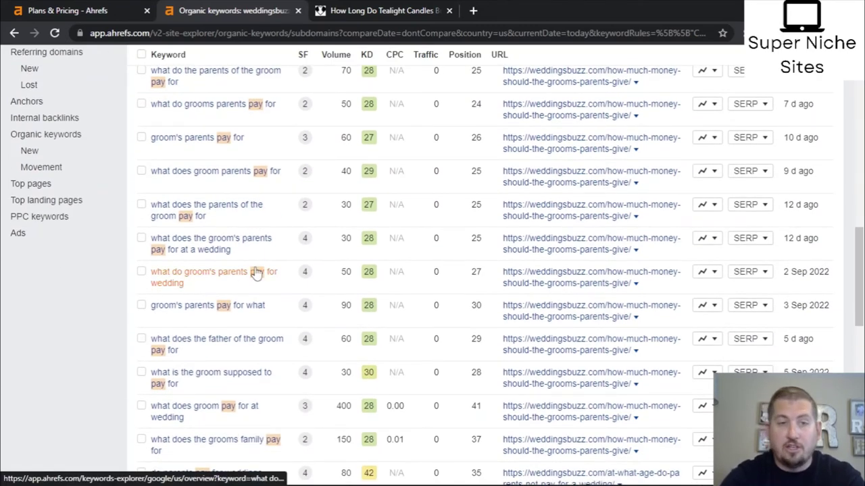
pyautogui.scroll(-1, 256, 273)
pyautogui.click(255, 272)
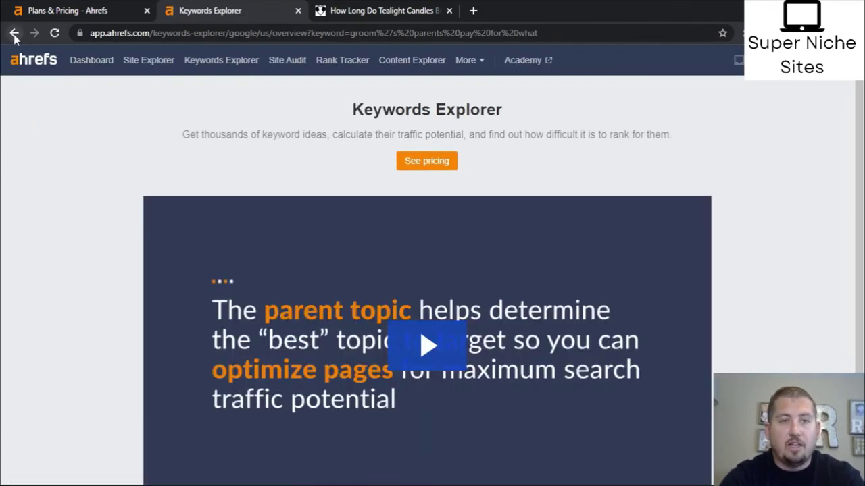
# - Go back to the 'pay'-filtered weddingsbuzz.com organic keywords report and scroll through it
pyautogui.click(14, 33)
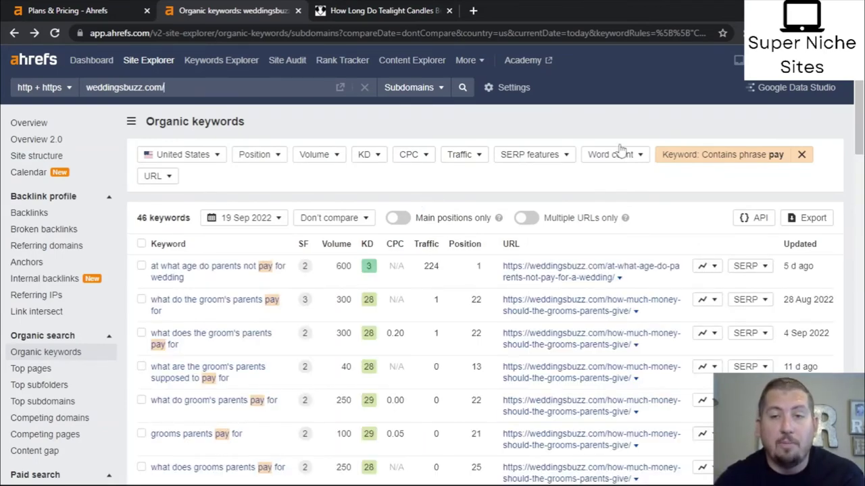
pyautogui.scroll(-4, 353, 242)
pyautogui.scroll(-13, 353, 241)
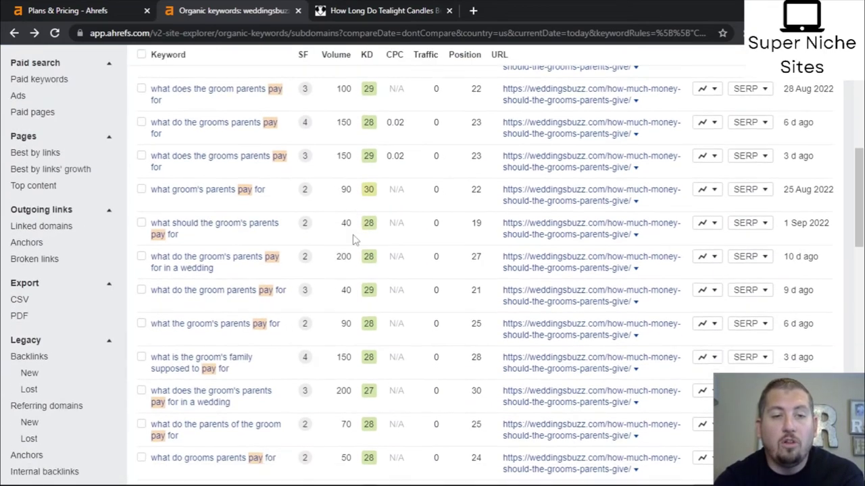
pyautogui.scroll(20, 353, 240)
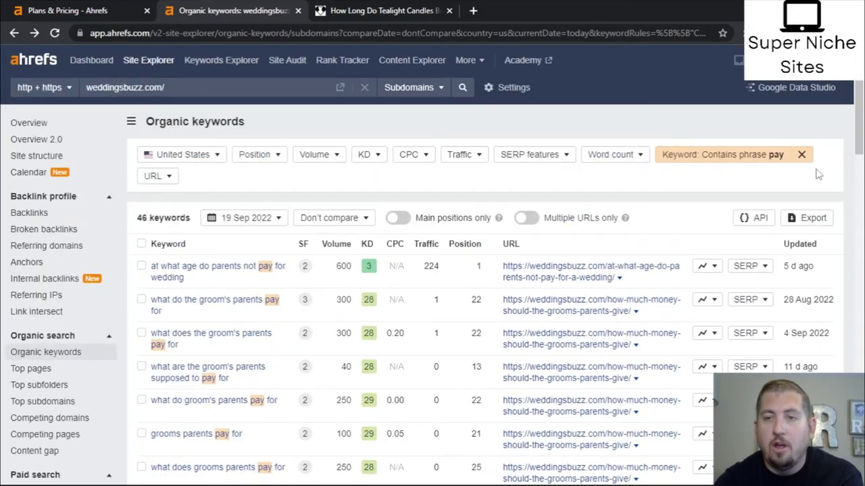
# - Replace the 'pay' keyword phrase filter with 'home depot', listing its 20 matching keywords
pyautogui.click(801, 154)
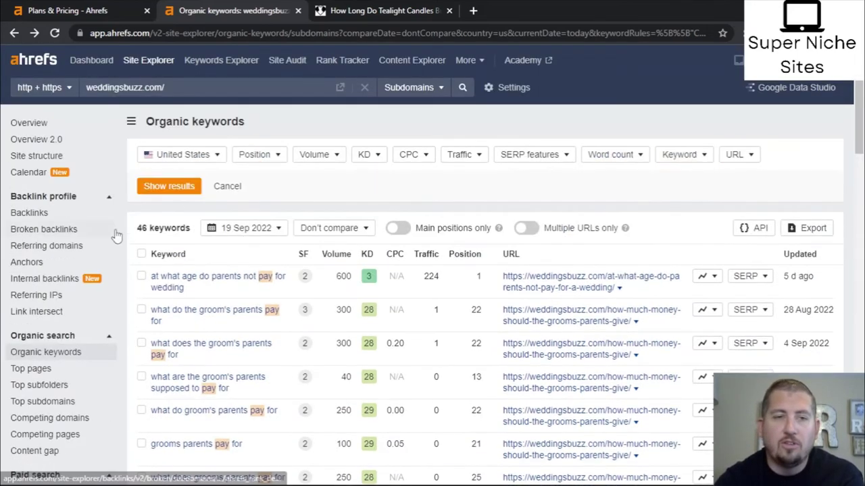
pyautogui.click(179, 186)
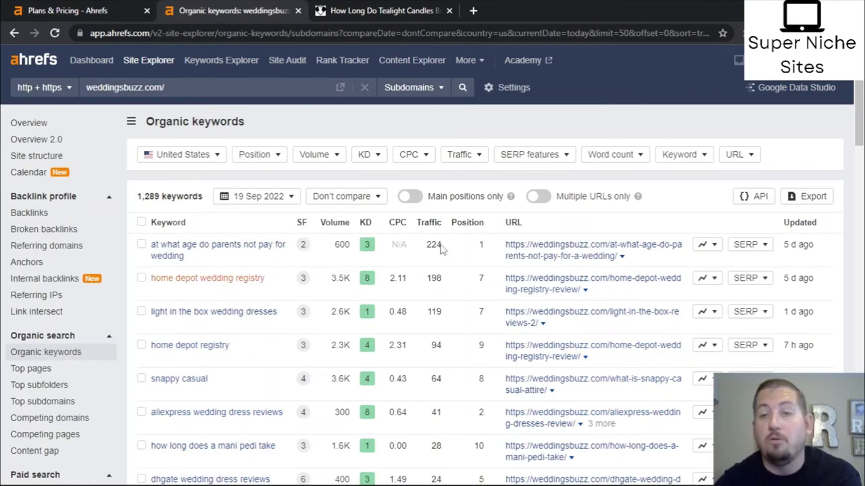
pyautogui.click(679, 155)
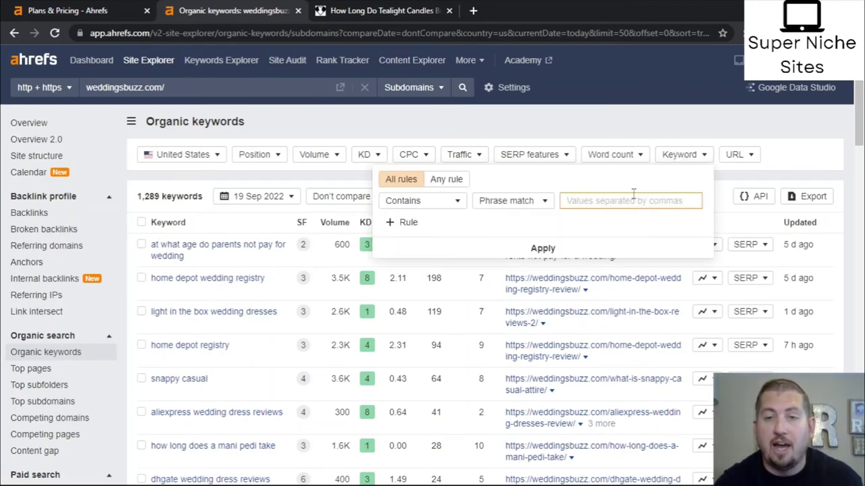
pyautogui.write('home depot')
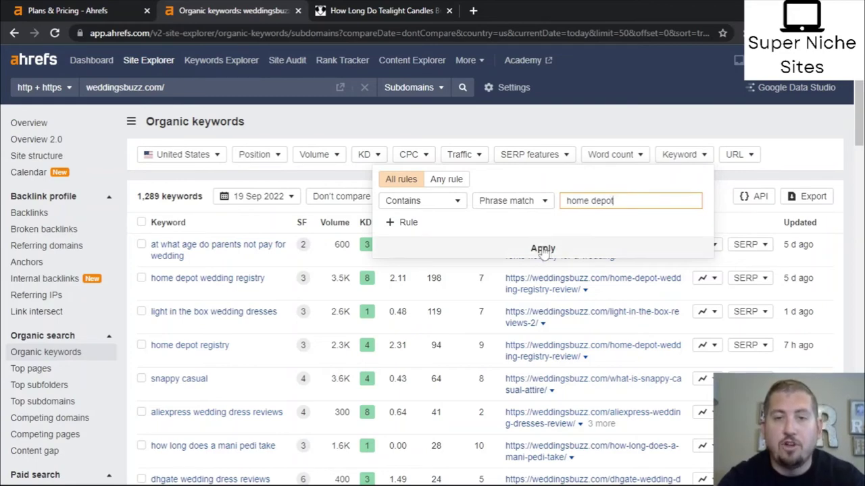
pyautogui.click(544, 248)
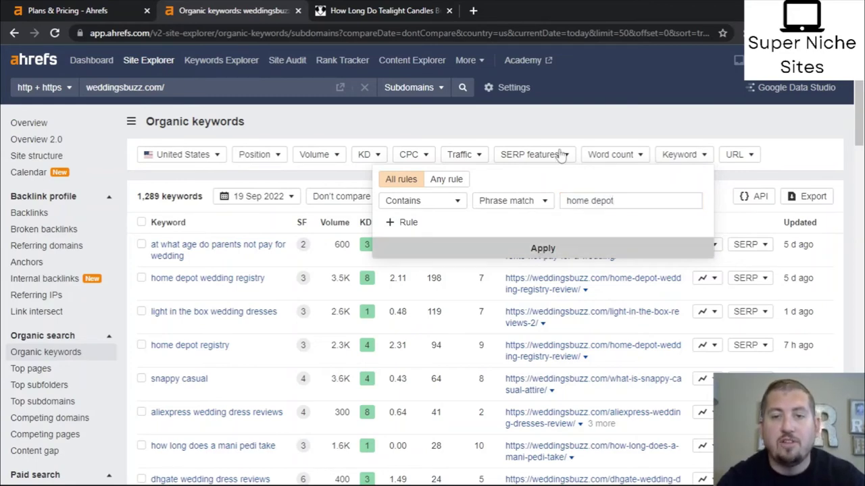
pyautogui.click(161, 209)
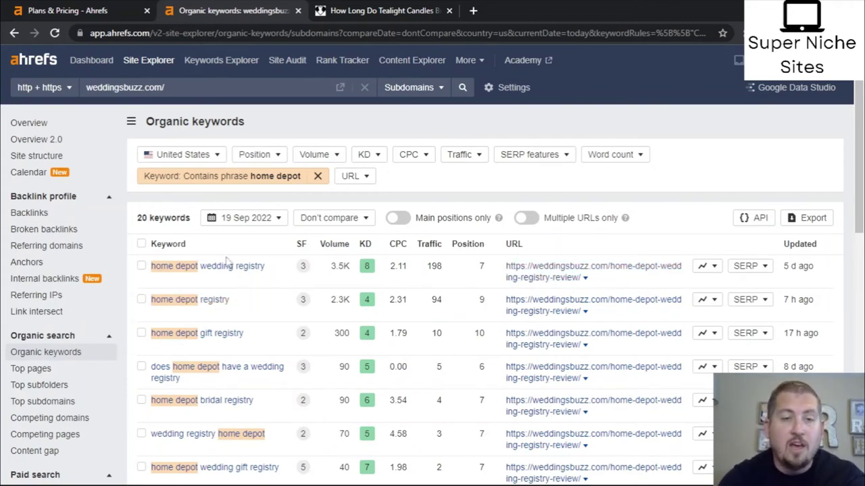
pyautogui.scroll(-2, 235, 338)
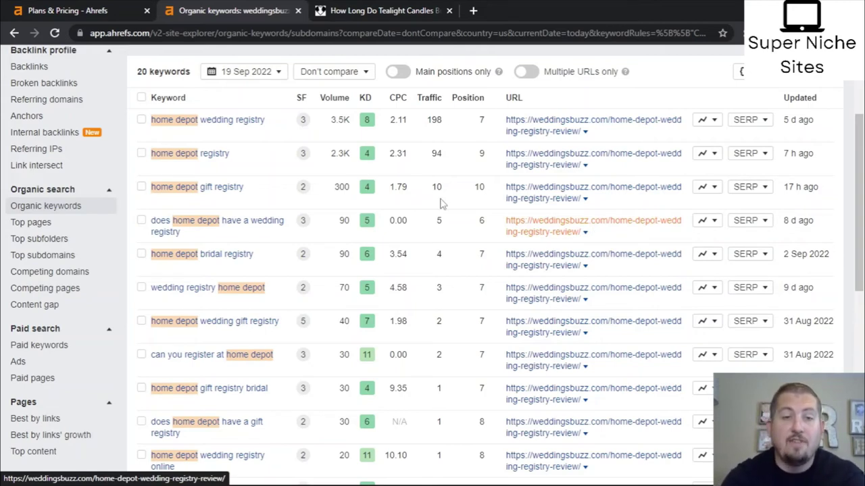
pyautogui.scroll(-3, 252, 281)
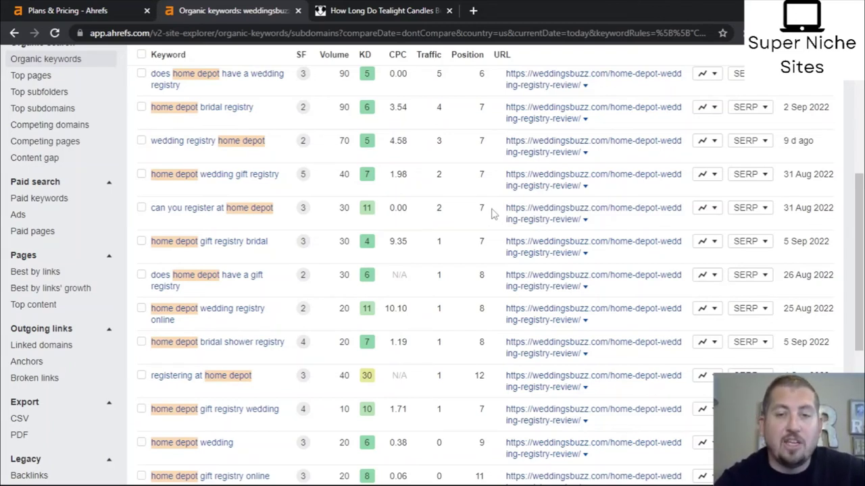
pyautogui.scroll(-3, 273, 293)
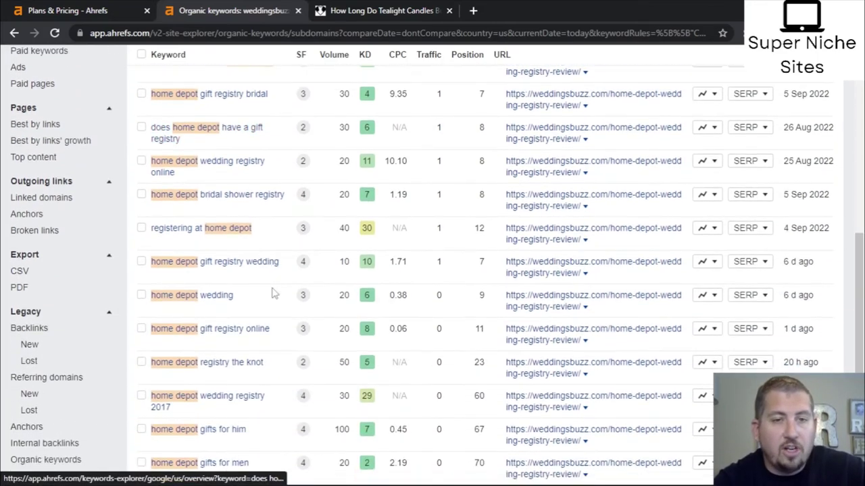
pyautogui.scroll(-1, 272, 294)
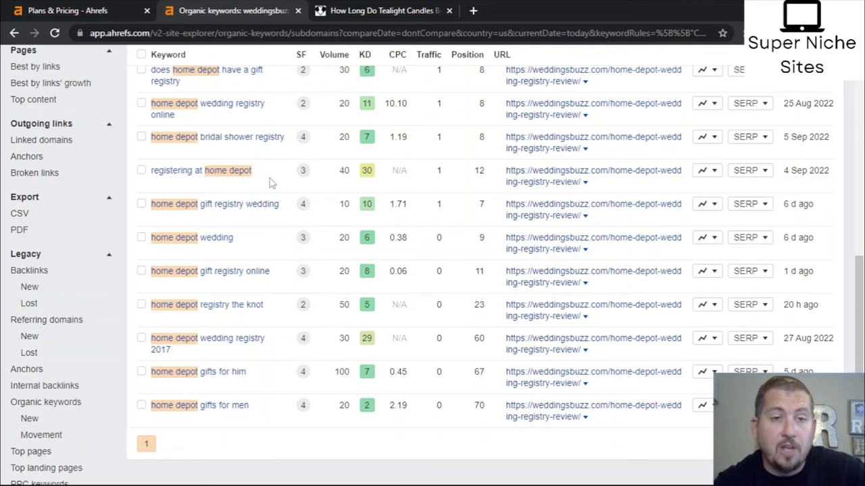
pyautogui.scroll(-1, 268, 275)
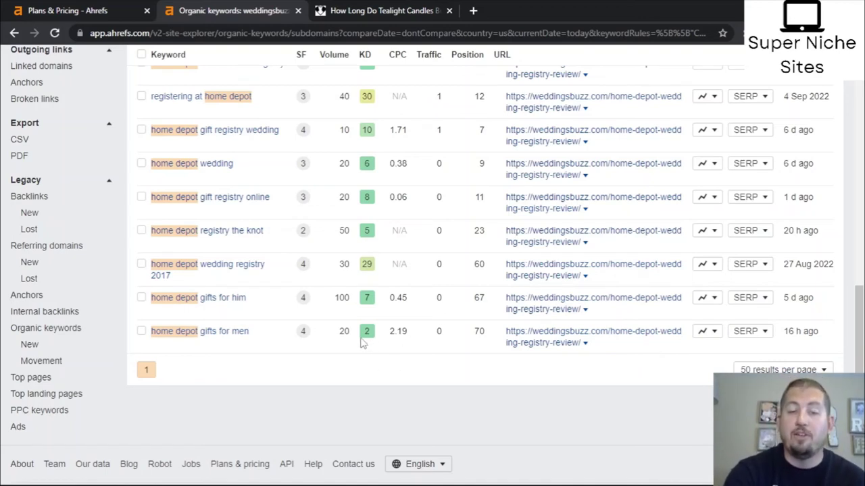
# - Search Google for 'home depot gifts for men' in a new tab
pyautogui.click(473, 11)
pyautogui.write('google.com')
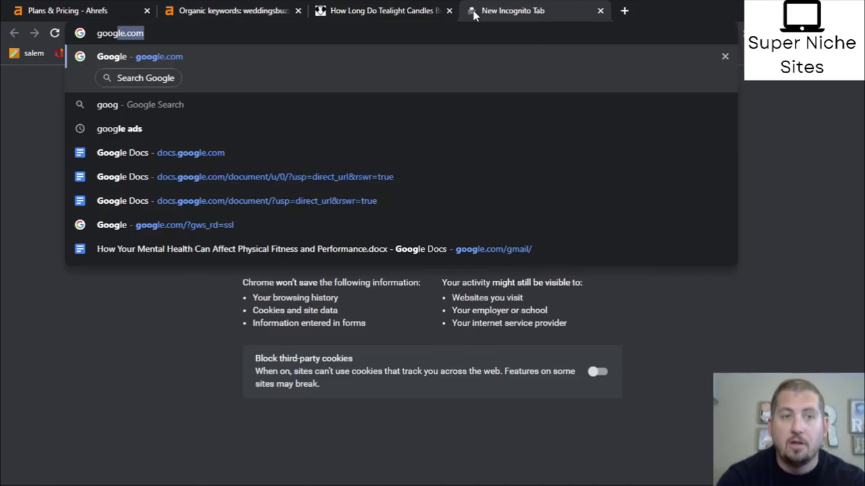
pyautogui.press('Return')
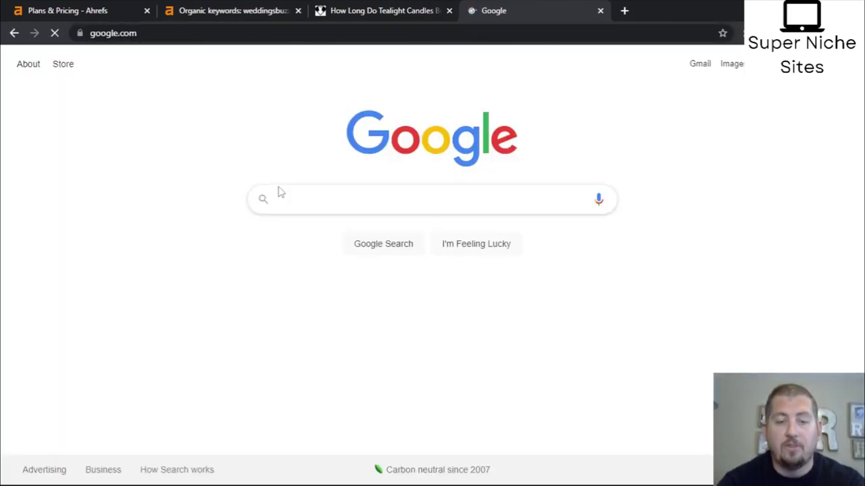
pyautogui.write('h')
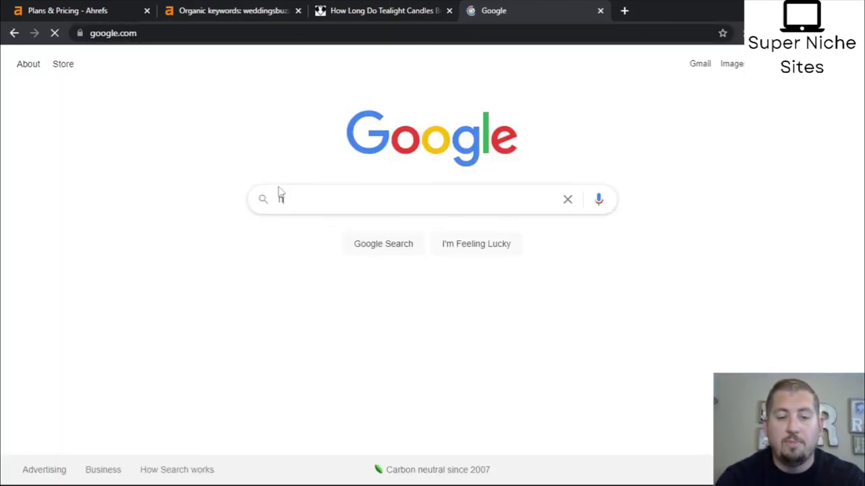
pyautogui.write('ome depot gifts fo')
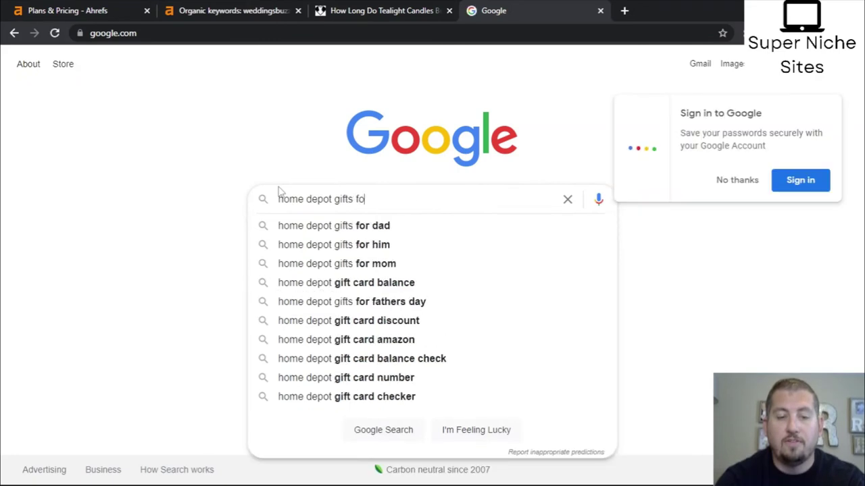
pyautogui.write('r men')
pyautogui.press('Return')
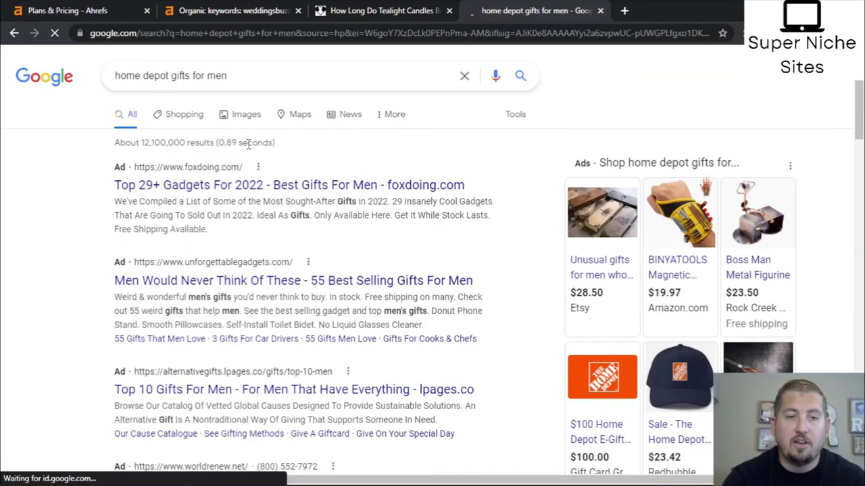
# - Scroll through the search results, then return to the Ahrefs tab
pyautogui.scroll(-5, 251, 316)
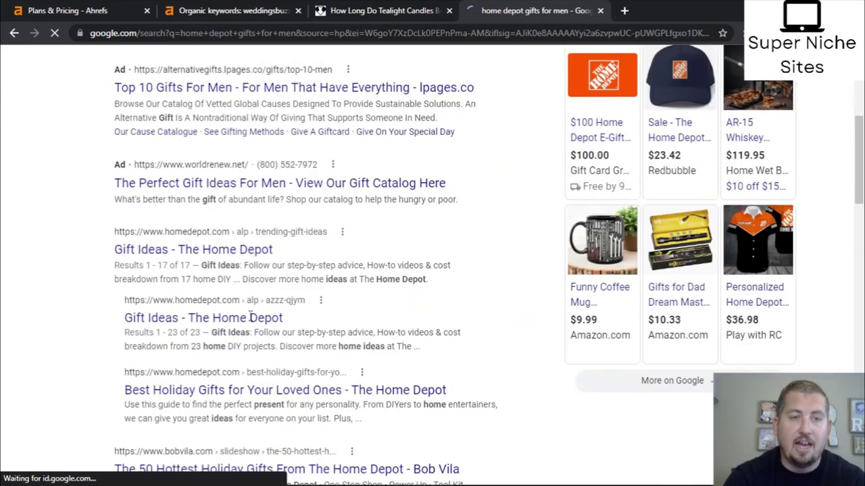
pyautogui.scroll(-2, 251, 316)
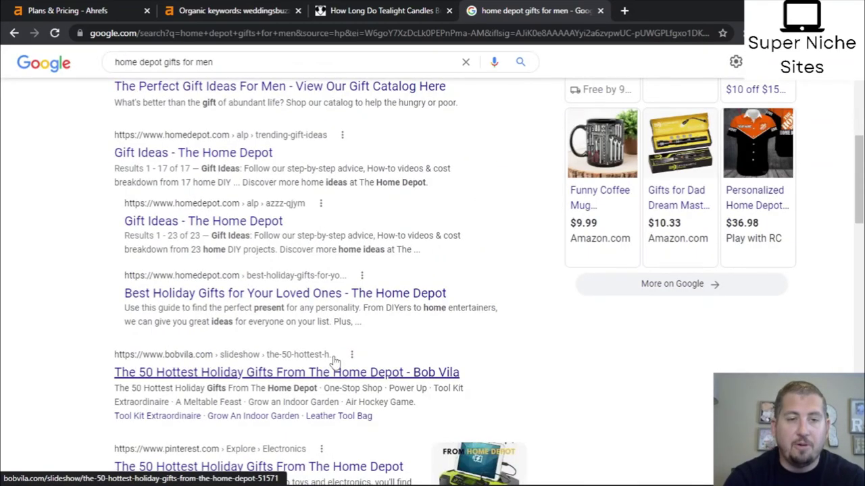
pyautogui.scroll(-2, 334, 363)
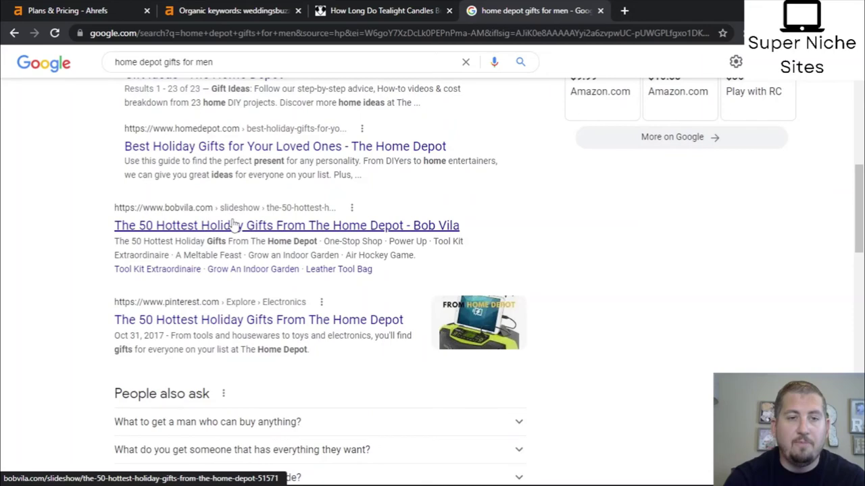
pyautogui.scroll(-2, 363, 224)
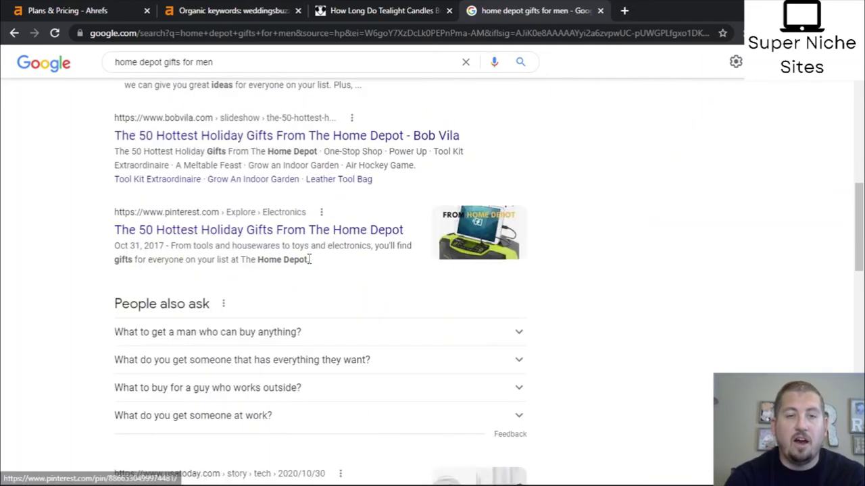
pyautogui.scroll(-4, 310, 259)
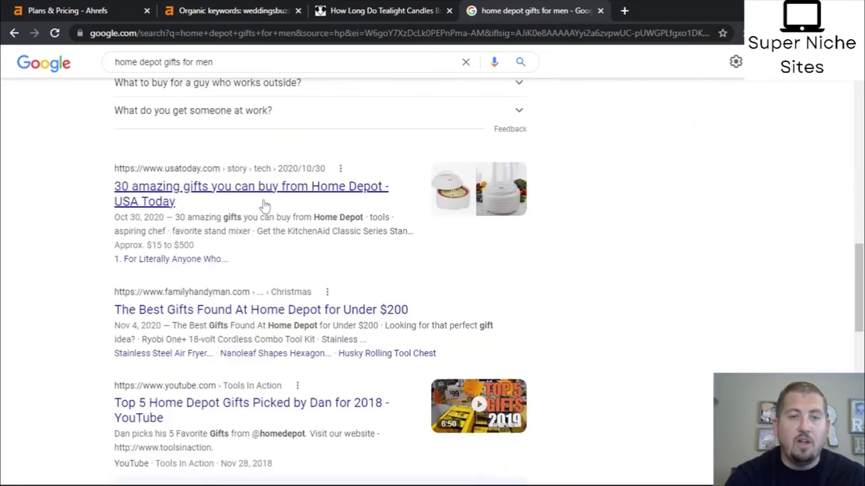
pyautogui.scroll(-2, 265, 204)
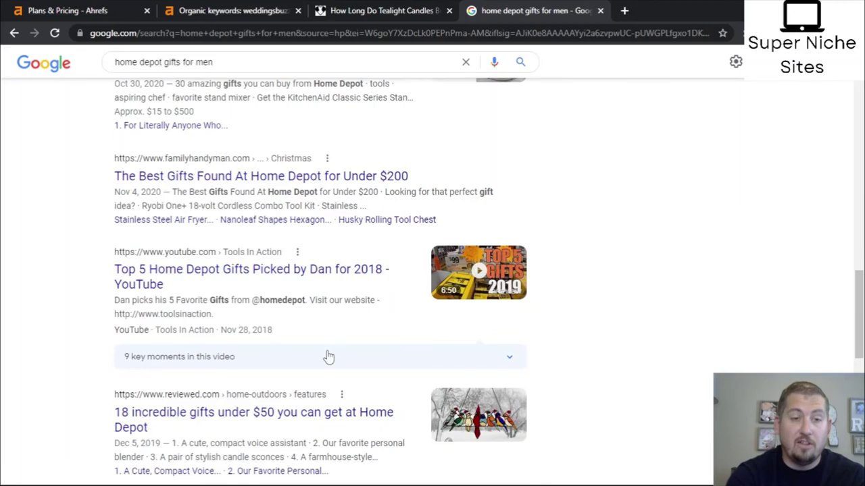
pyautogui.scroll(-2, 328, 356)
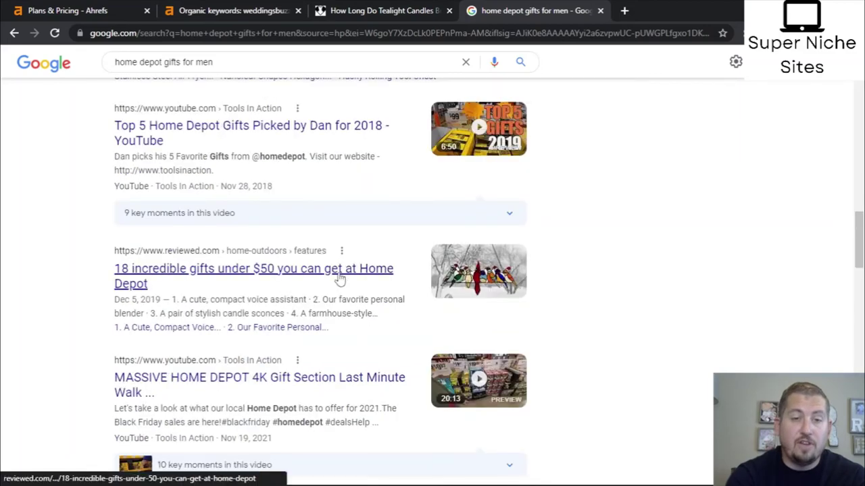
pyautogui.click(245, 7)
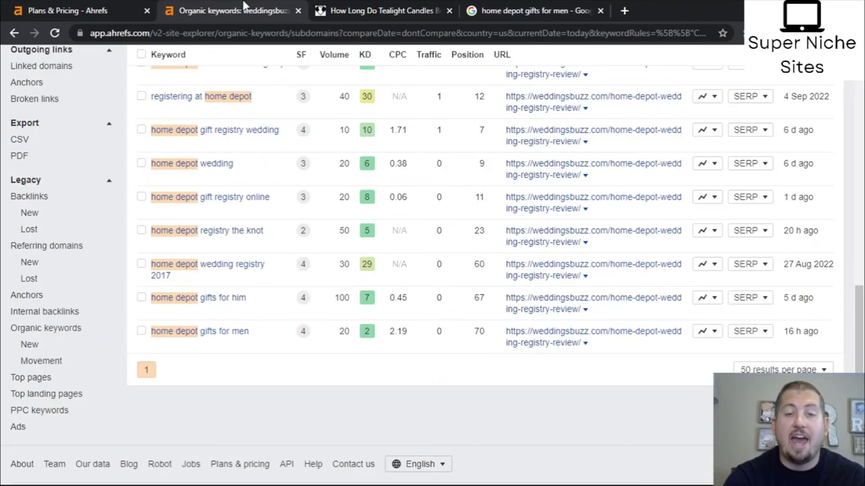
# - Remove the 'Contains phrase home depot' keyword filter and refresh the results
pyautogui.scroll(7, 461, 137)
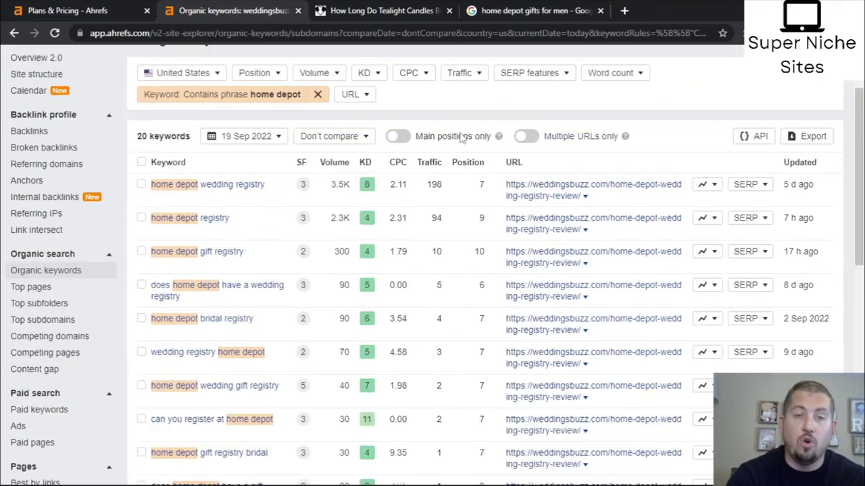
pyautogui.scroll(2, 461, 137)
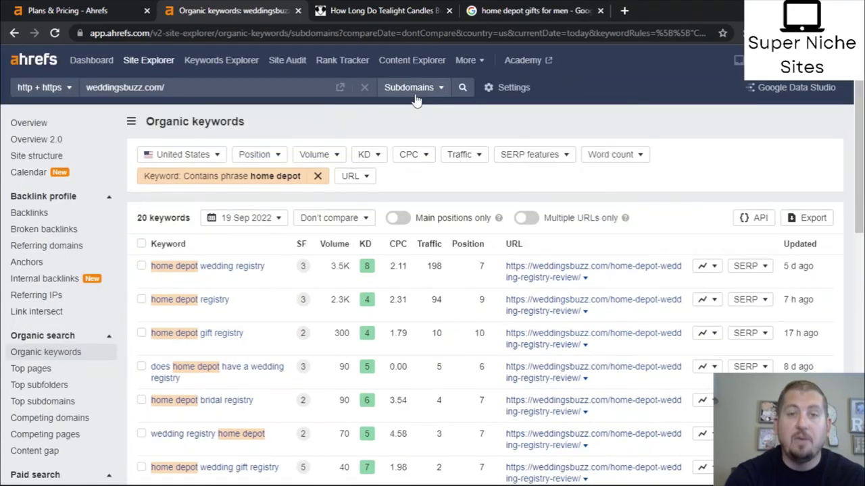
pyautogui.click(318, 175)
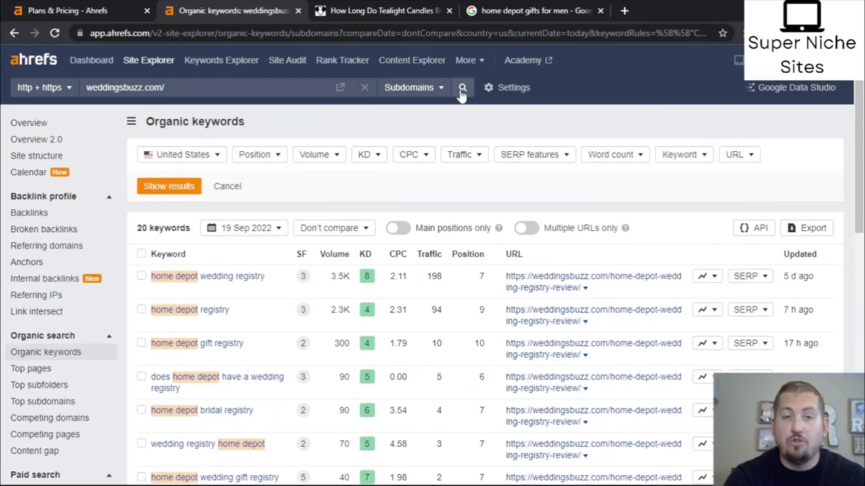
pyautogui.click(178, 192)
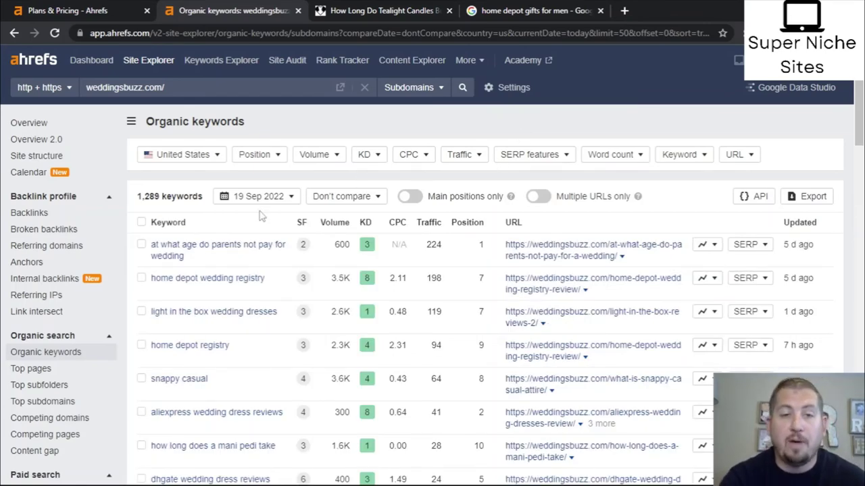
# - Set the Position filter to start from 5, narrowing the list to 1,277 keywords
pyautogui.click(255, 155)
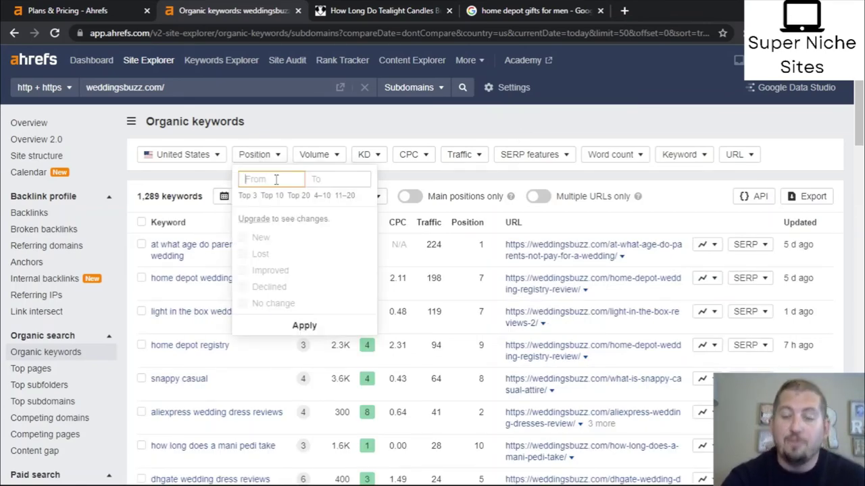
pyautogui.write('5')
pyautogui.click(302, 326)
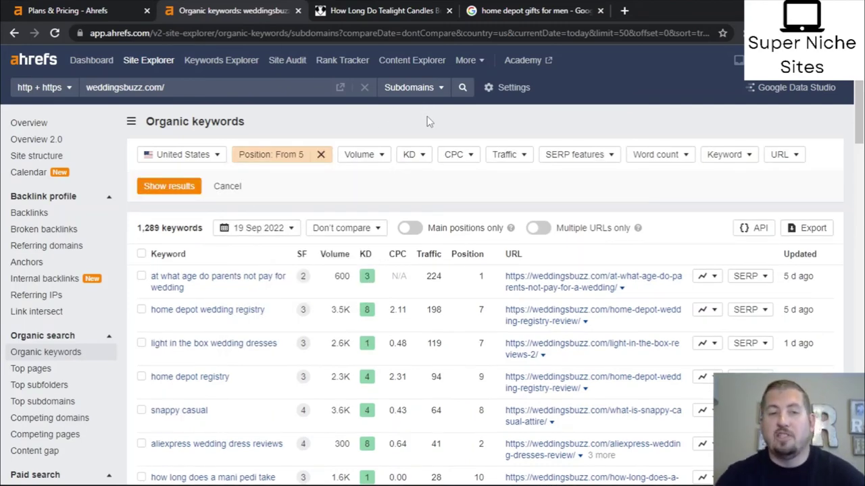
pyautogui.click(163, 187)
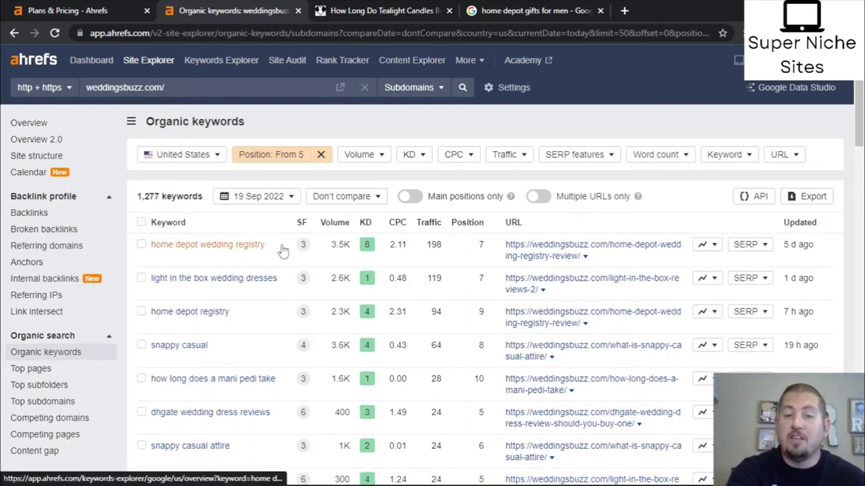
pyautogui.click(554, 10)
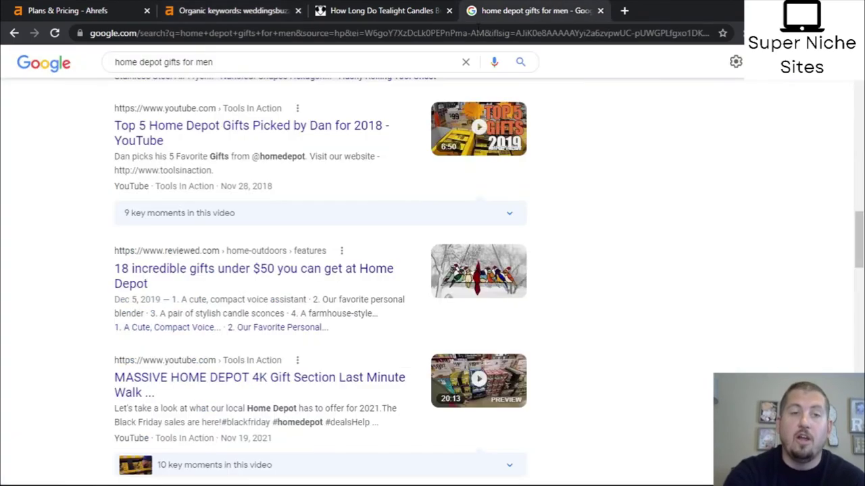
# - Change the Google query to 'home depot wedding registry' using the suggestion
pyautogui.click(234, 59)
pyautogui.press('BackSpace')
pyautogui.press('BackSpace')
pyautogui.press('BackSpace')
pyautogui.press('BackSpace')
pyautogui.press('BackSpace')
pyautogui.press('BackSpace')
pyautogui.press('BackSpace')
pyautogui.press('BackSpace')
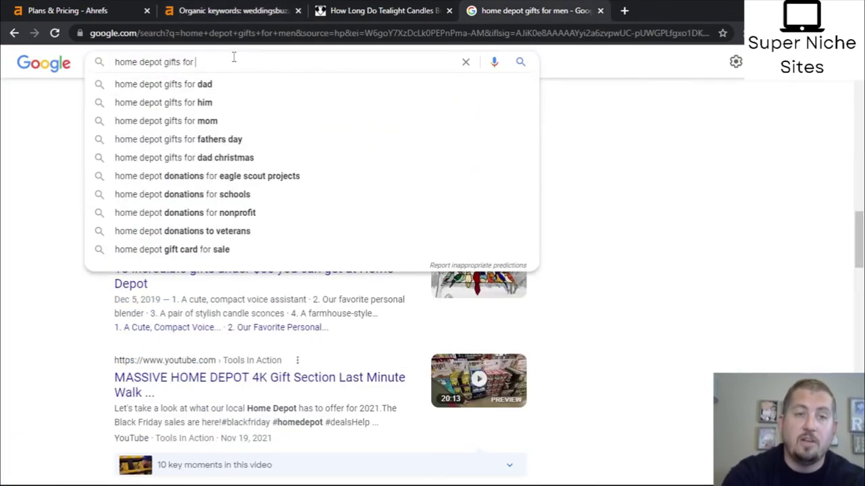
pyautogui.press('BackSpace')
pyautogui.press('BackSpace')
pyautogui.press('BackSpace')
pyautogui.press('BackSpace')
pyautogui.press('BackSpace')
pyautogui.write('wedding')
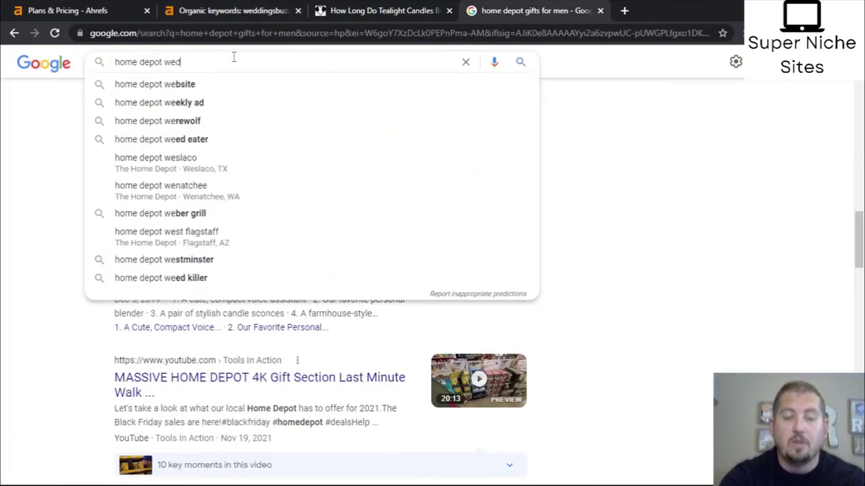
pyautogui.click(231, 84)
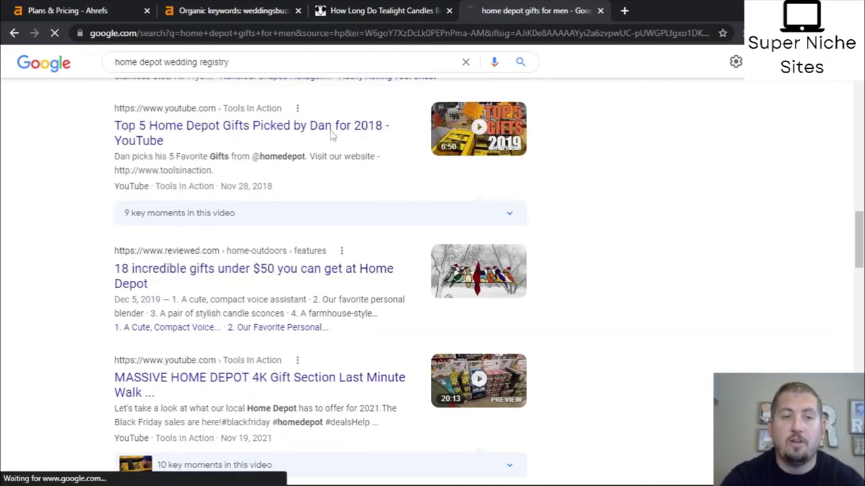
# - Review the results for the weddingsbuzz ranking, then return to Ahrefs' 1,277-keyword list
pyautogui.scroll(-6, 480, 191)
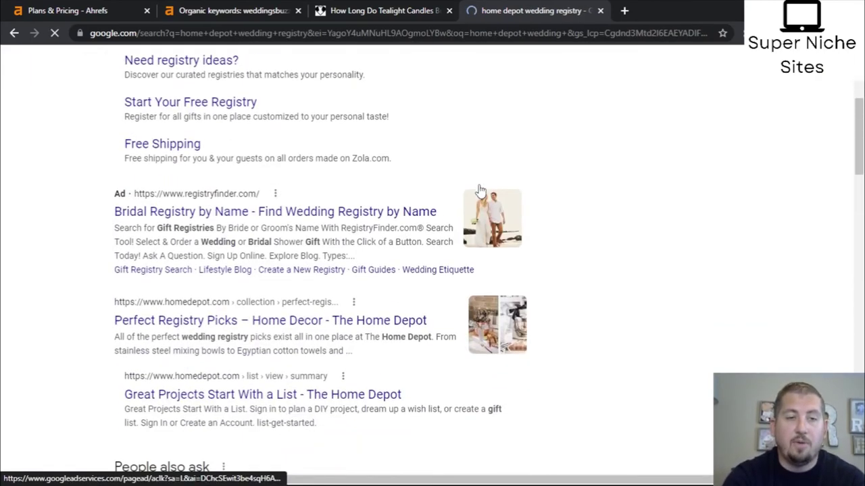
pyautogui.scroll(-1, 299, 149)
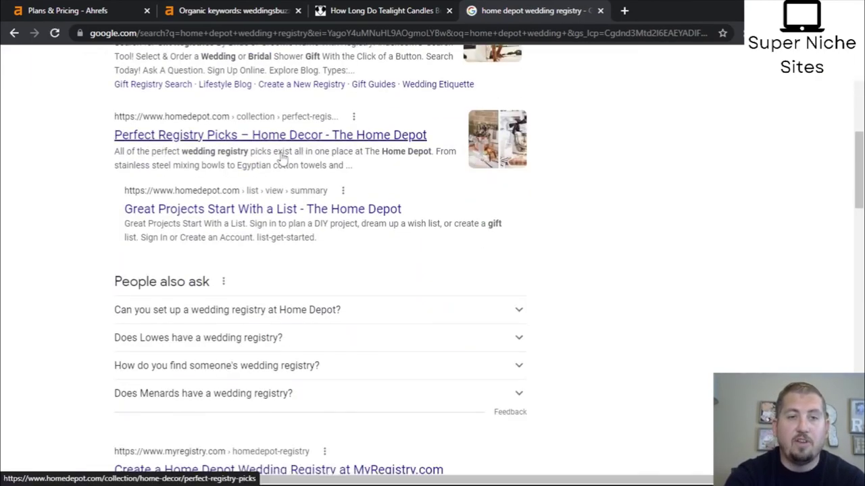
pyautogui.scroll(-1, 283, 156)
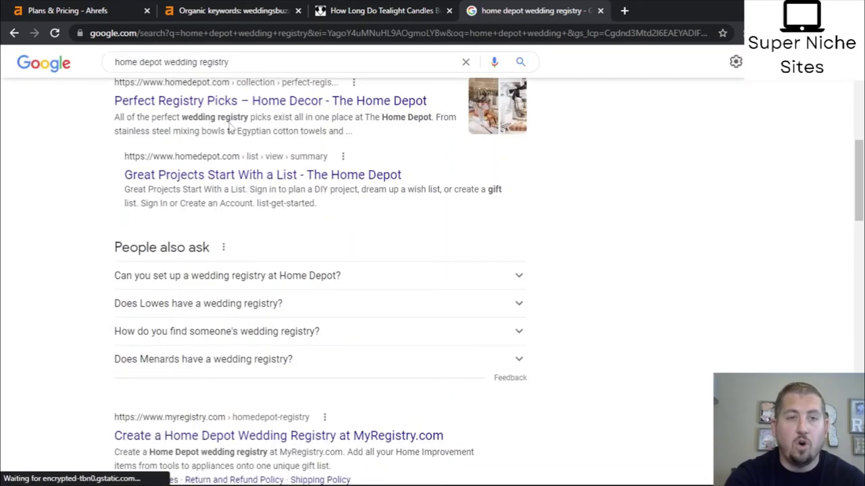
pyautogui.scroll(-3, 327, 273)
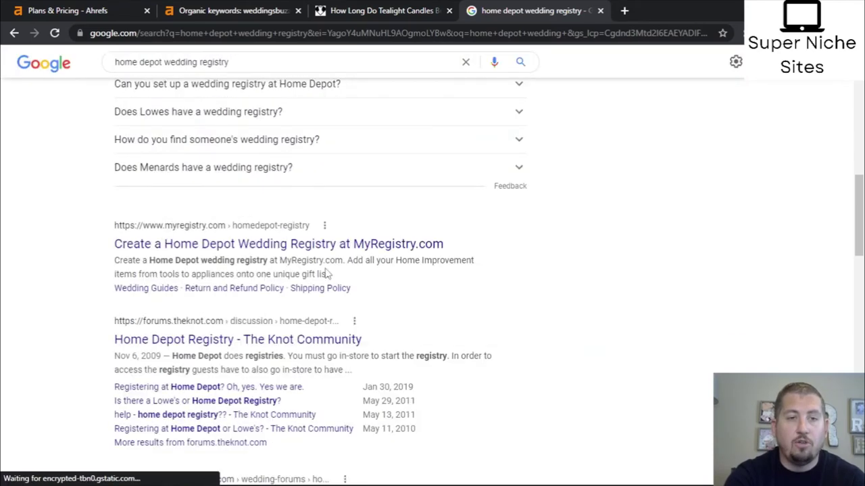
pyautogui.scroll(-3, 328, 274)
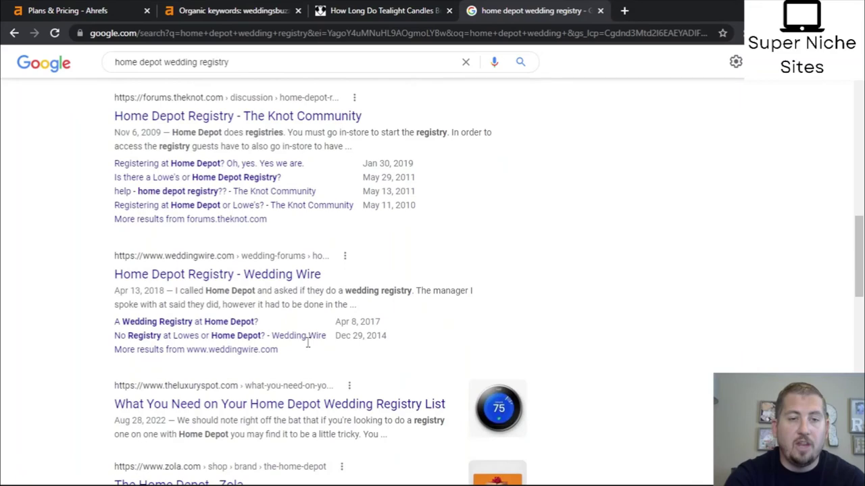
pyautogui.scroll(-1, 307, 343)
pyautogui.scroll(-1, 329, 356)
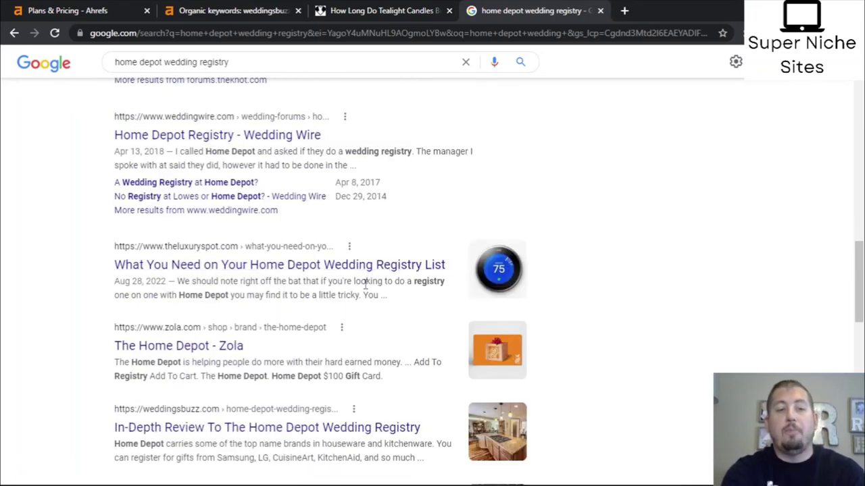
pyautogui.scroll(-2, 365, 284)
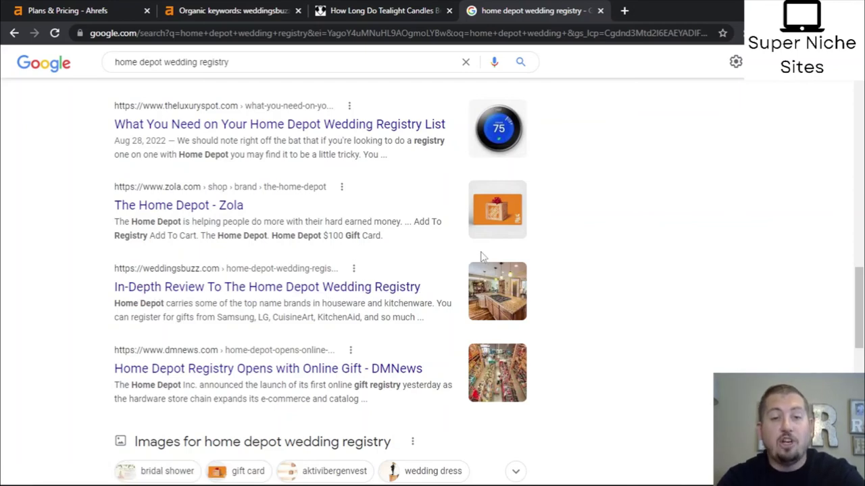
pyautogui.scroll(2, 433, 317)
pyautogui.scroll(-3, 432, 315)
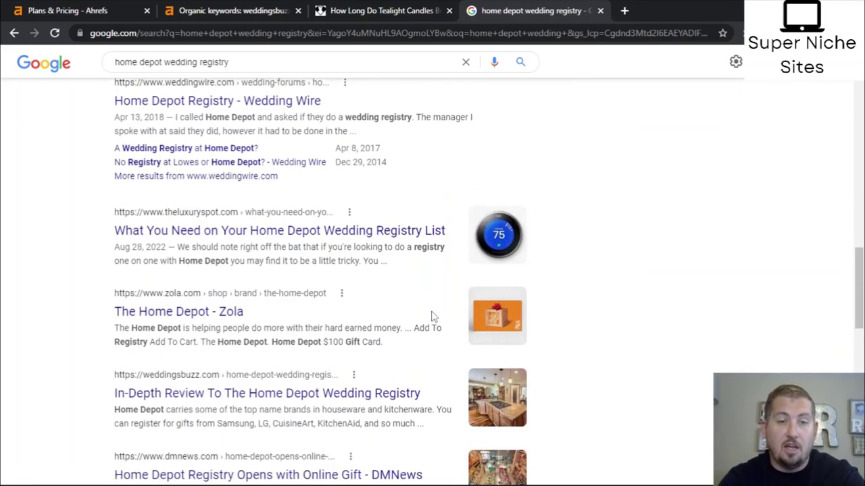
pyautogui.scroll(-7, 404, 245)
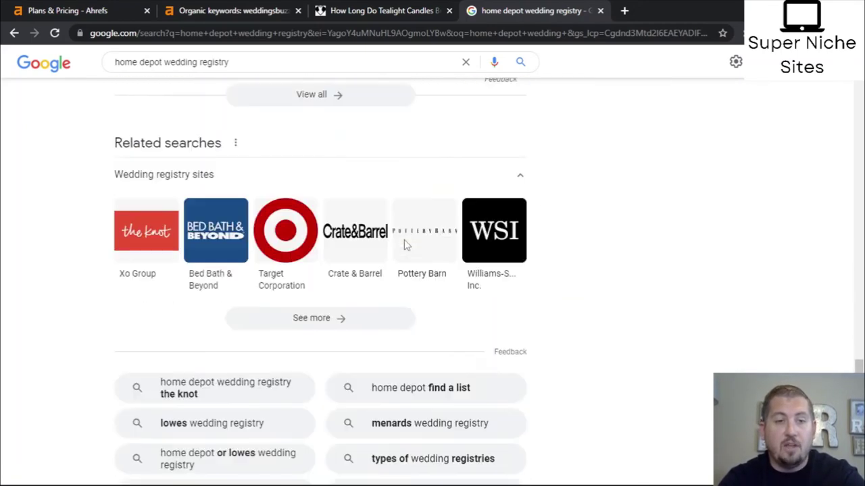
pyautogui.scroll(7, 404, 245)
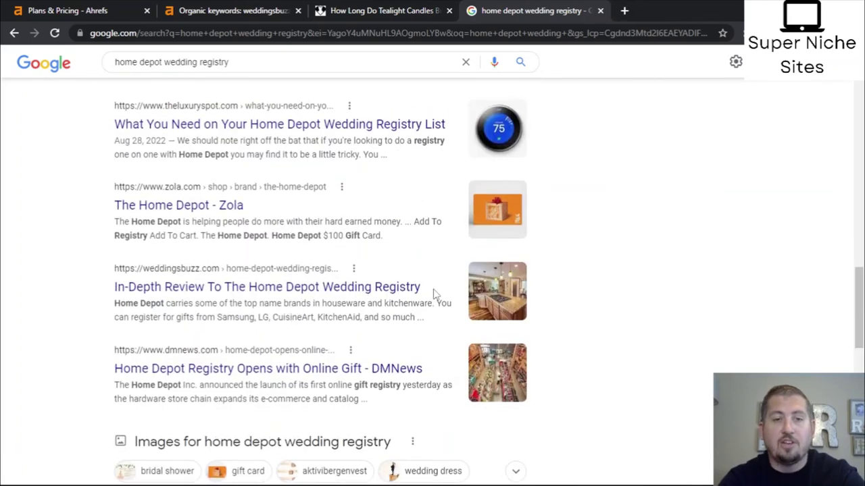
pyautogui.scroll(5, 430, 319)
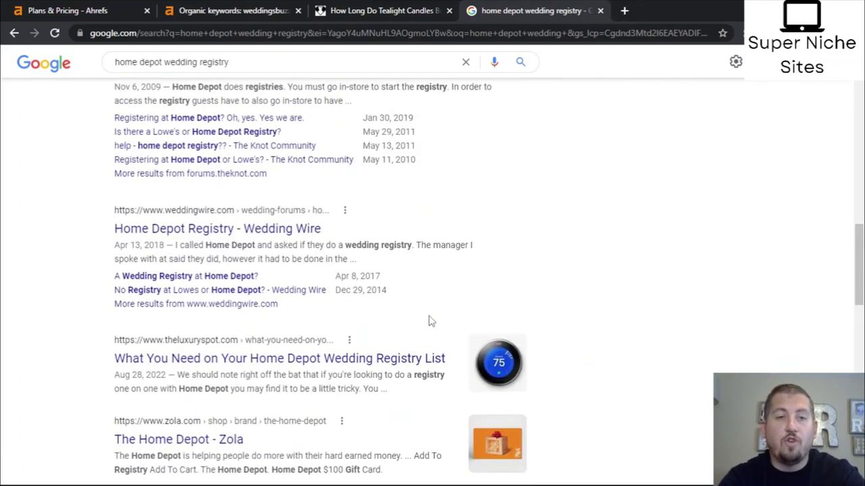
pyautogui.scroll(2, 431, 321)
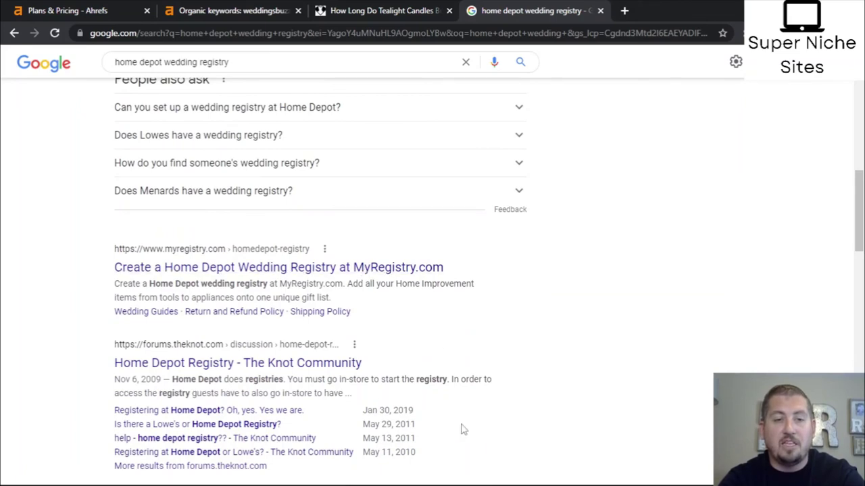
pyautogui.scroll(-3, 408, 399)
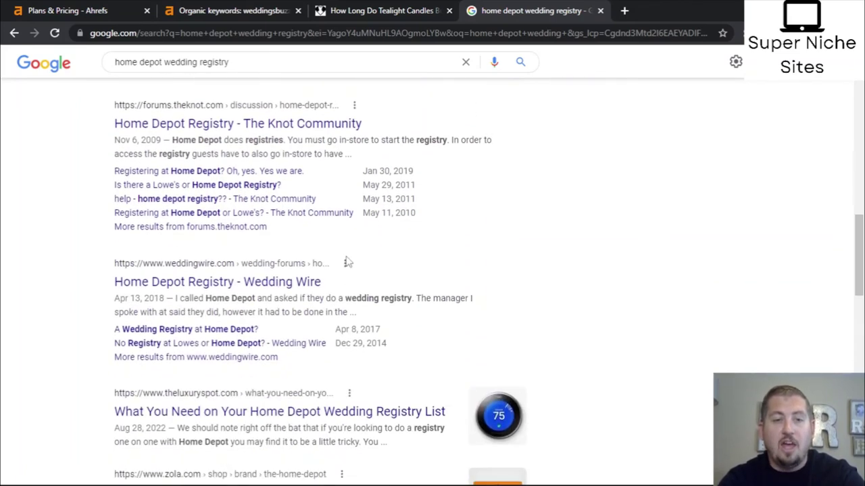
pyautogui.scroll(2, 348, 260)
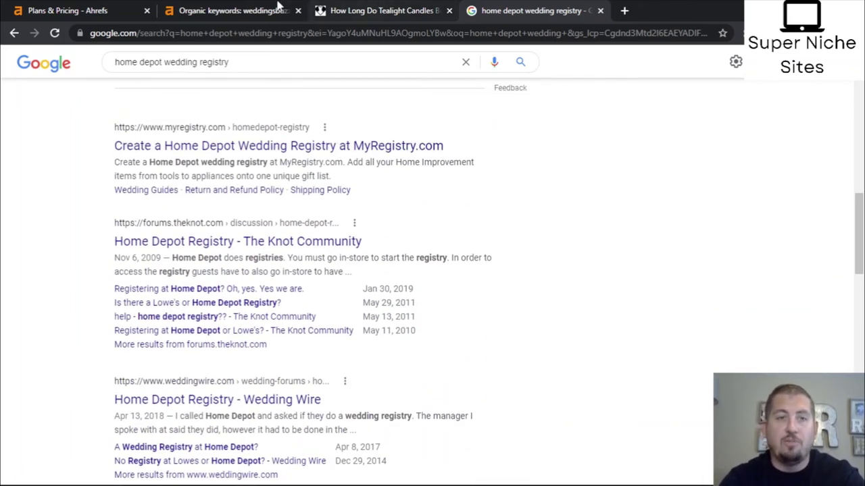
pyautogui.click(409, 9)
pyautogui.click(228, 8)
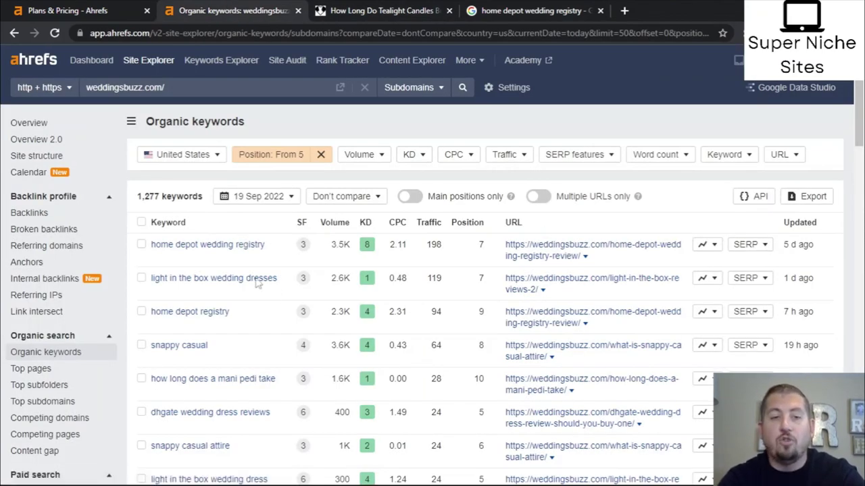
pyautogui.scroll(-1, 261, 428)
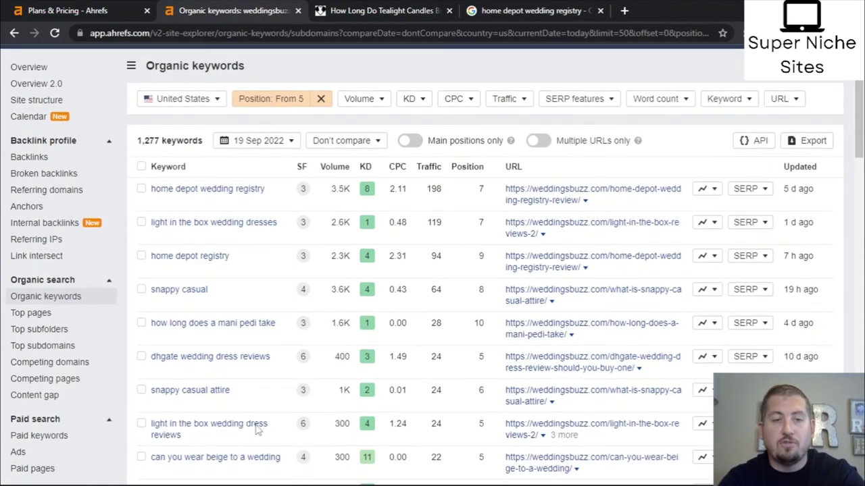